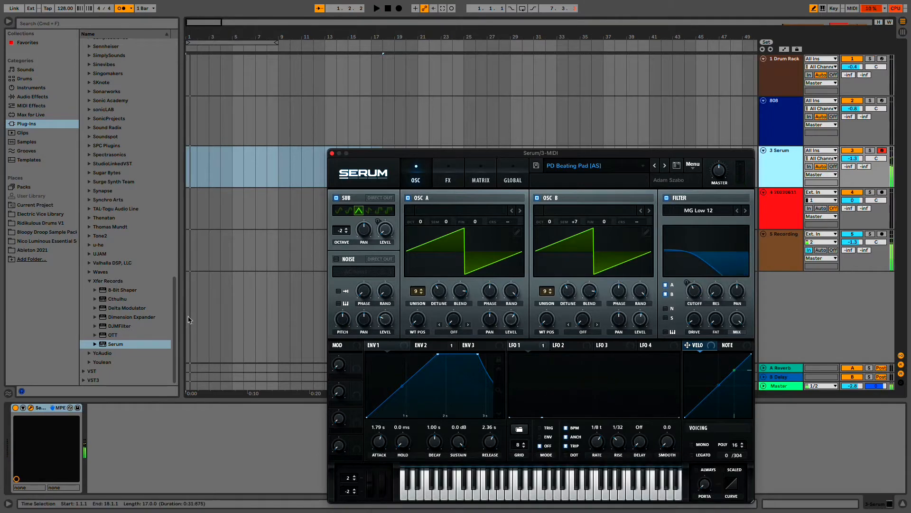
# Step: Add an Auto Filter to the 3 Serum track, lower its cutoff to 1.60 kHz with 43% resonance, and close the synth window
pyautogui.click(40, 97)
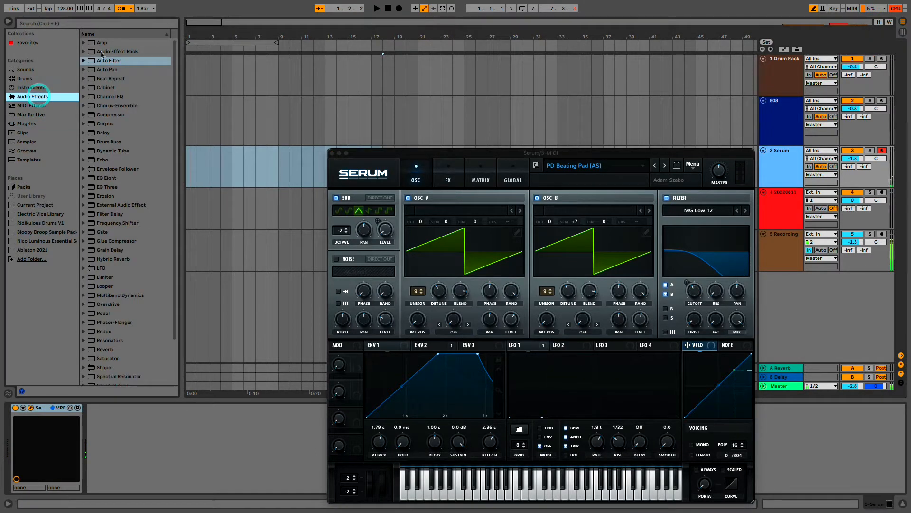
pyautogui.moveTo(101, 59); pyautogui.dragTo(131, 422)
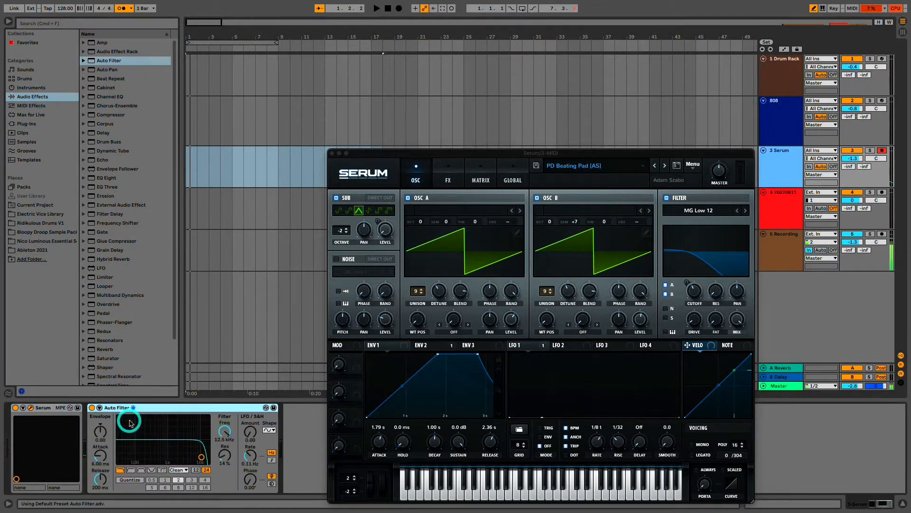
pyautogui.moveTo(201, 457); pyautogui.dragTo(175, 449)
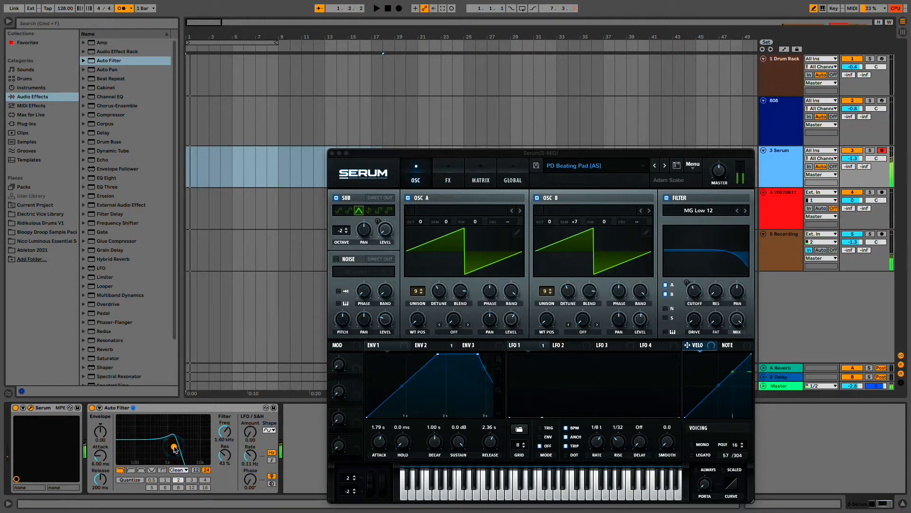
pyautogui.click(332, 154)
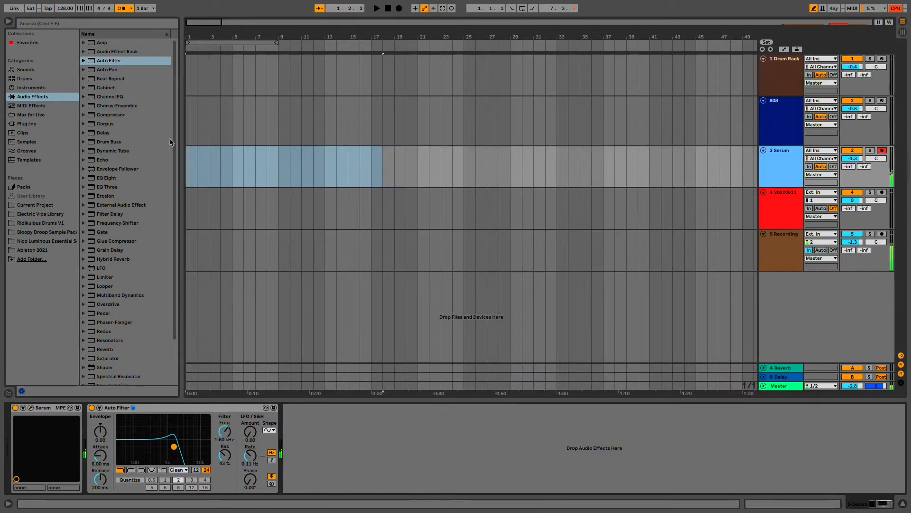
# Step: Record an eight-bar chord progression on the 3 Serum track, starting at bar 1
pyautogui.click(189, 164)
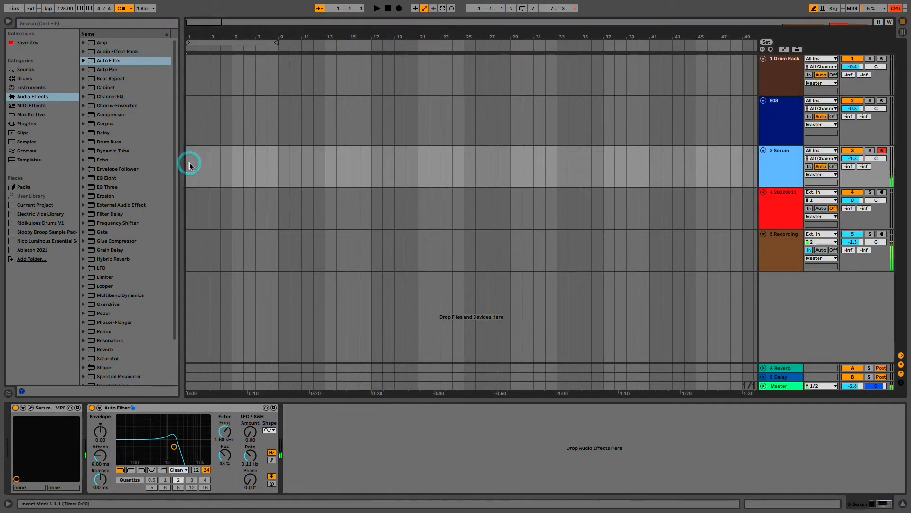
pyautogui.press('F9')
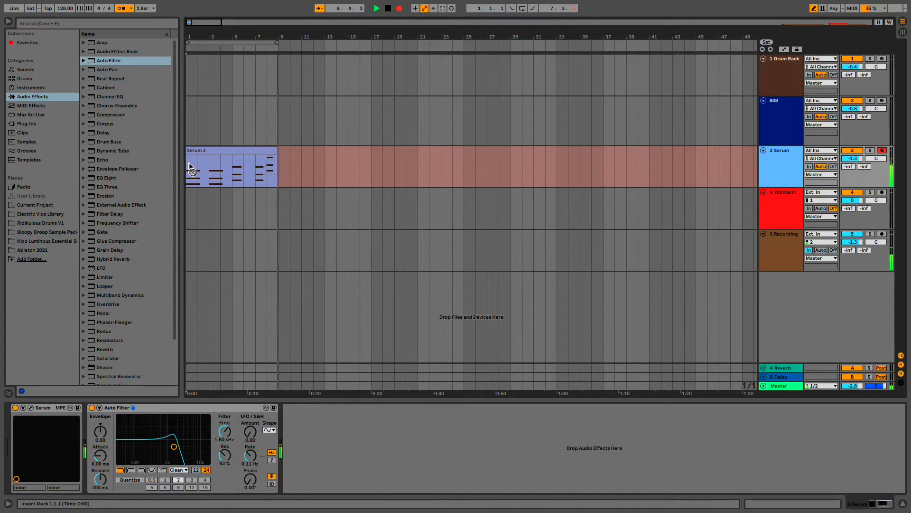
pyautogui.press('space')
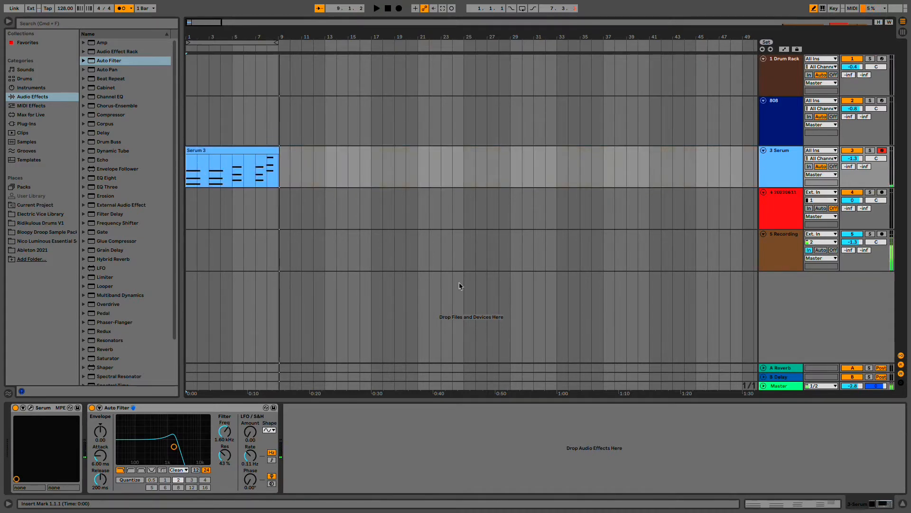
# Step: Reopen the Serum window, loop the recorded eight-bar chord clip and play it back
pyautogui.click(31, 408)
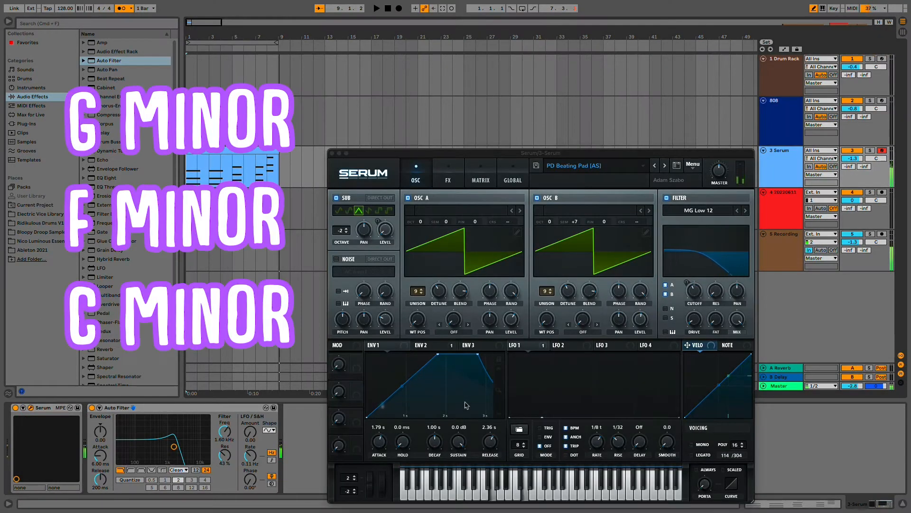
pyautogui.click(260, 151)
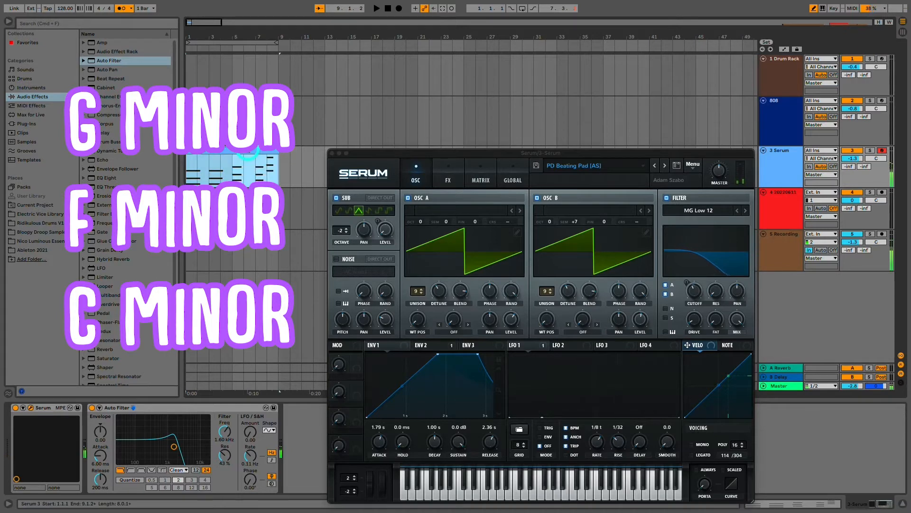
pyautogui.press('space')
pyautogui.moveTo(279, 168); pyautogui.dragTo(181, 156)
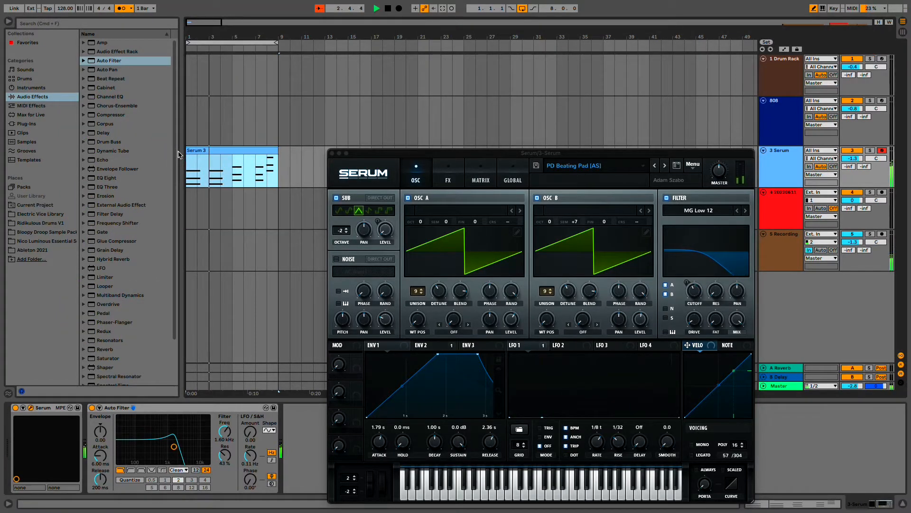
pyautogui.press('space')
# Step: Duplicate the 3 Serum track and delete the copied chord clip from the duplicate
pyautogui.click(779, 173)
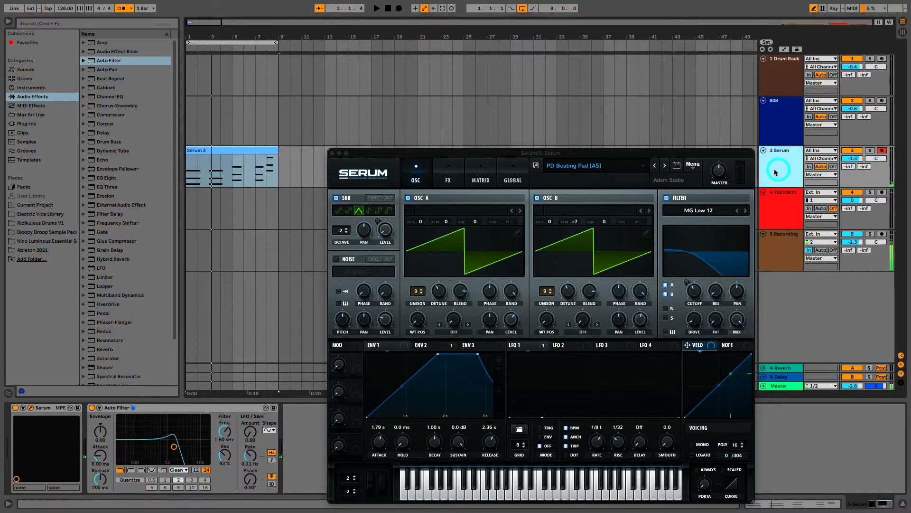
pyautogui.press('super+d')
pyautogui.press('Delete')
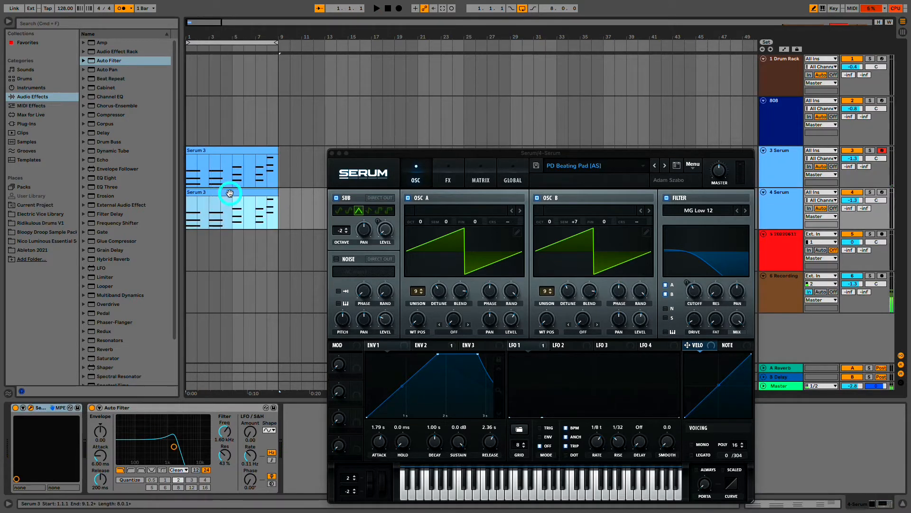
pyautogui.click(230, 195)
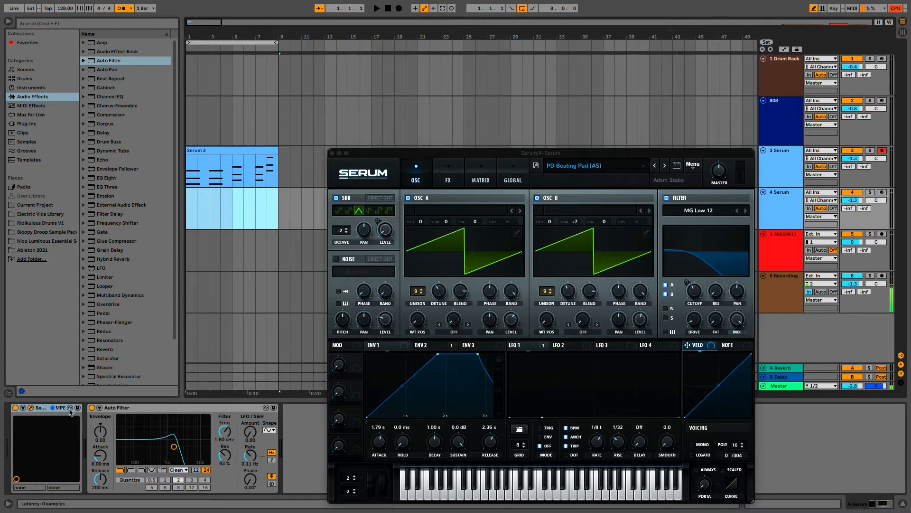
# Step: Switch off the duplicate track's Auto Filter and reset its Serum instance to the Init preset
pyautogui.click(92, 407)
pyautogui.click(30, 407)
pyautogui.click(30, 407)
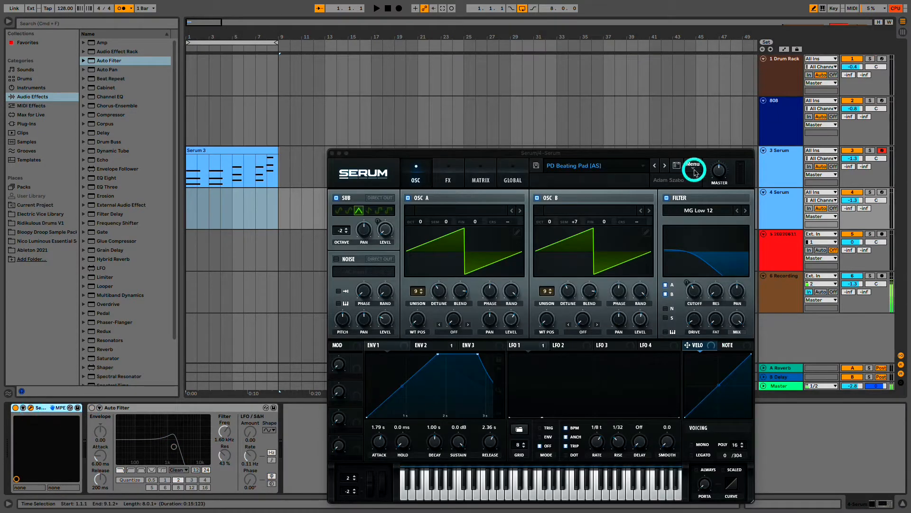
pyautogui.click(694, 170)
pyautogui.click(700, 226)
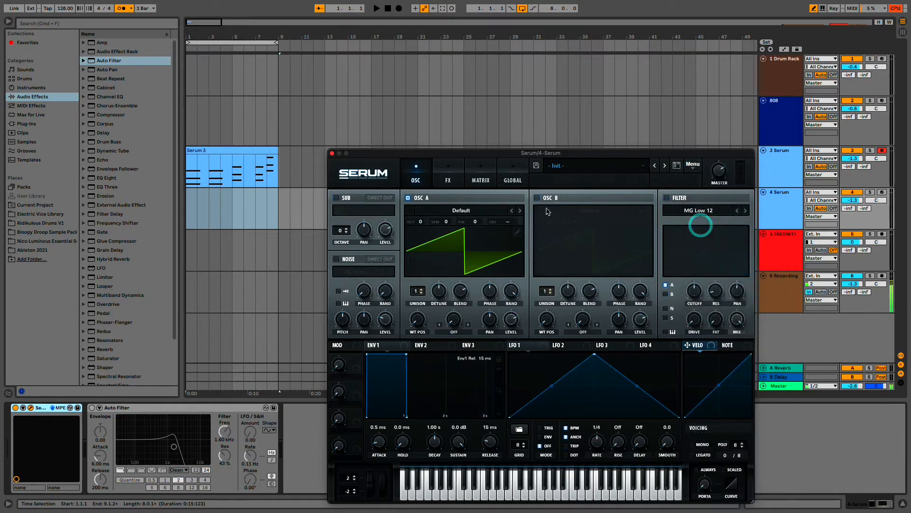
# Step: Load the Analog_BD_Sin wavetable from the Analog category into oscillator A
pyautogui.click(489, 211)
pyautogui.moveTo(455, 222)
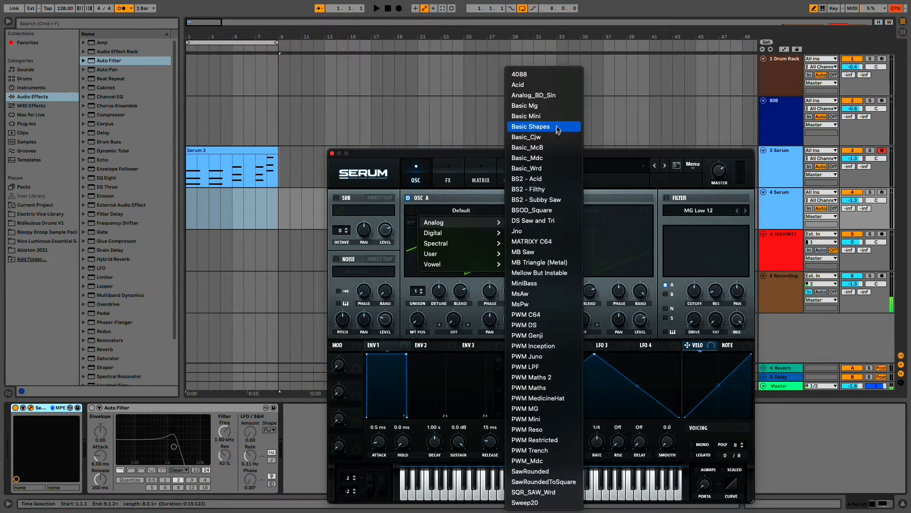
pyautogui.click(555, 95)
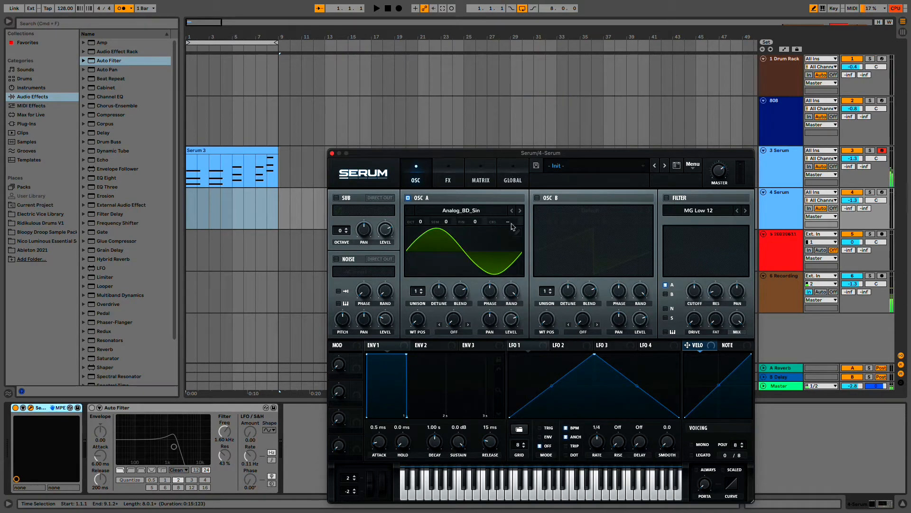
# Step: Arm the 4 Serum track and set its sends to -8.4 dB for Reverb and -19.7 dB for Delay
pyautogui.click(884, 194)
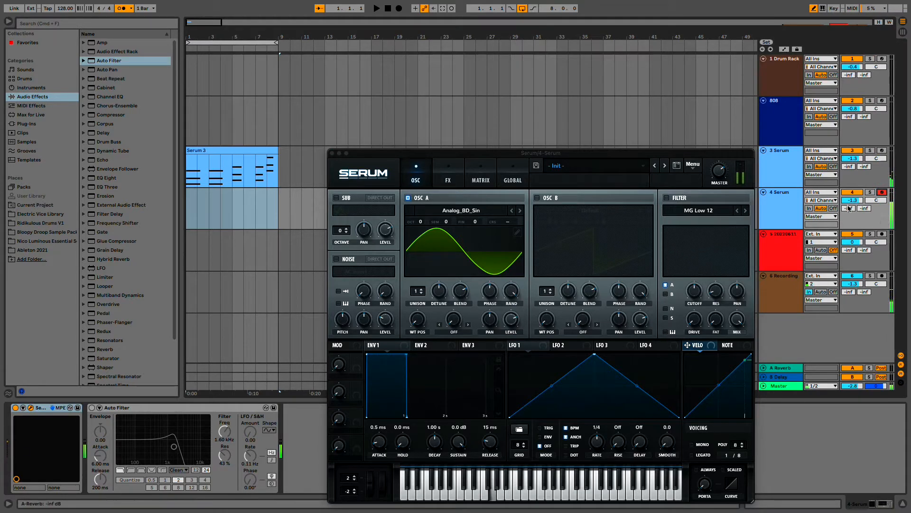
pyautogui.click(864, 209)
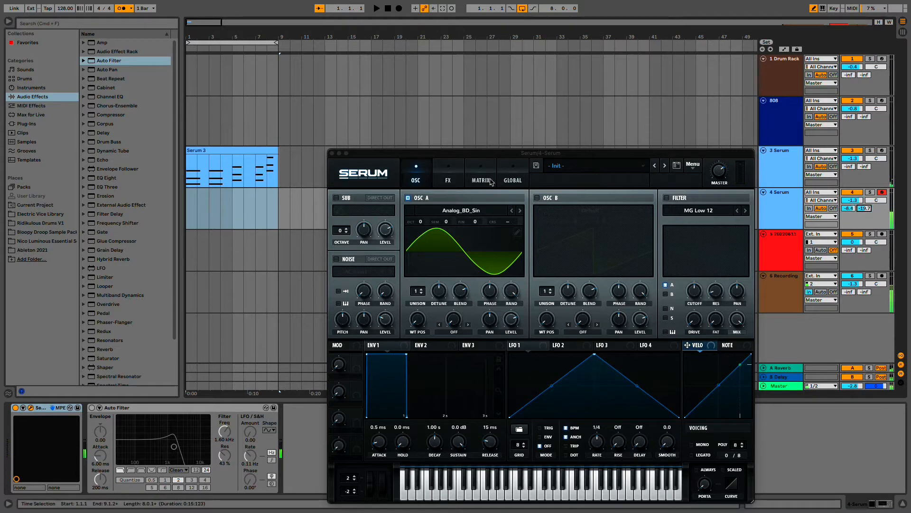
# Step: Enable Serum's Reverb effect in Hall mode with an adjusted mix, and set the Env 1 attack to 27 ms
pyautogui.click(446, 176)
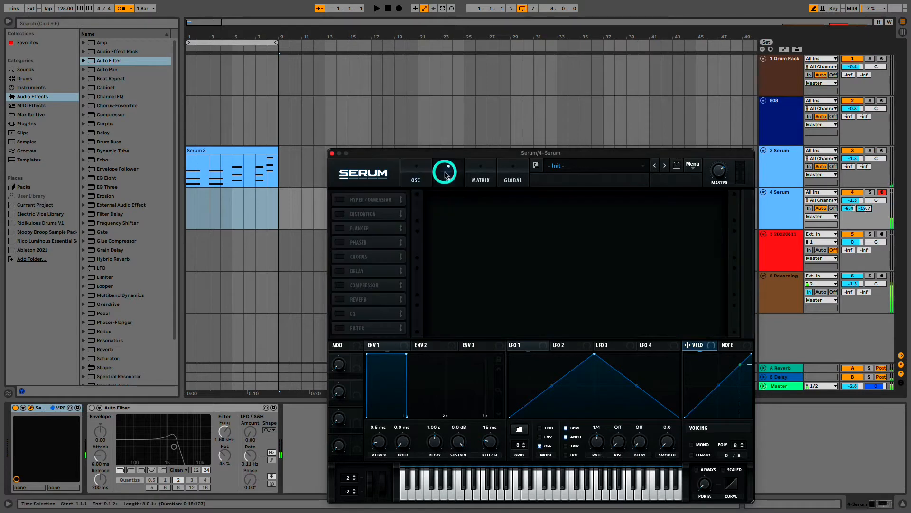
pyautogui.click(340, 300)
pyautogui.moveTo(716, 207); pyautogui.dragTo(709, 187)
pyautogui.moveTo(379, 441); pyautogui.dragTo(379, 424)
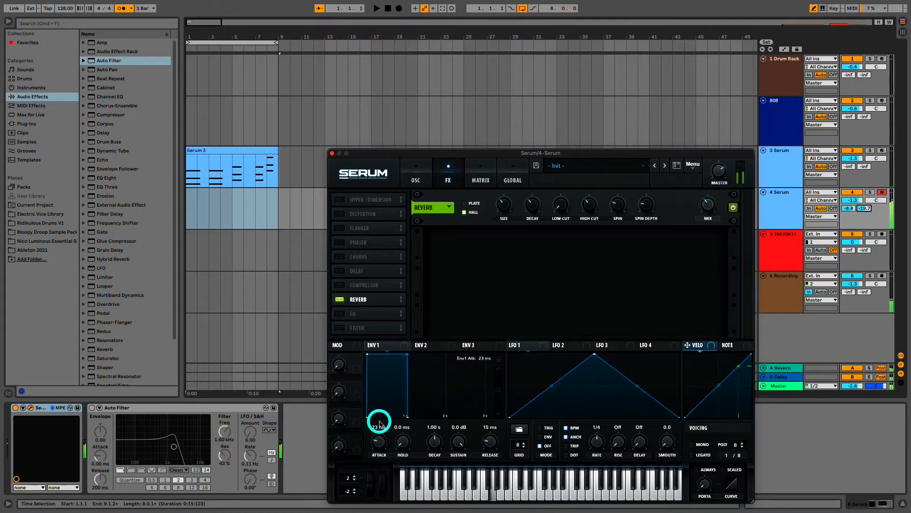
# Step: Set Serum's voicing to Mono and Legato, with portamento raised and set to Always
pyautogui.click(692, 446)
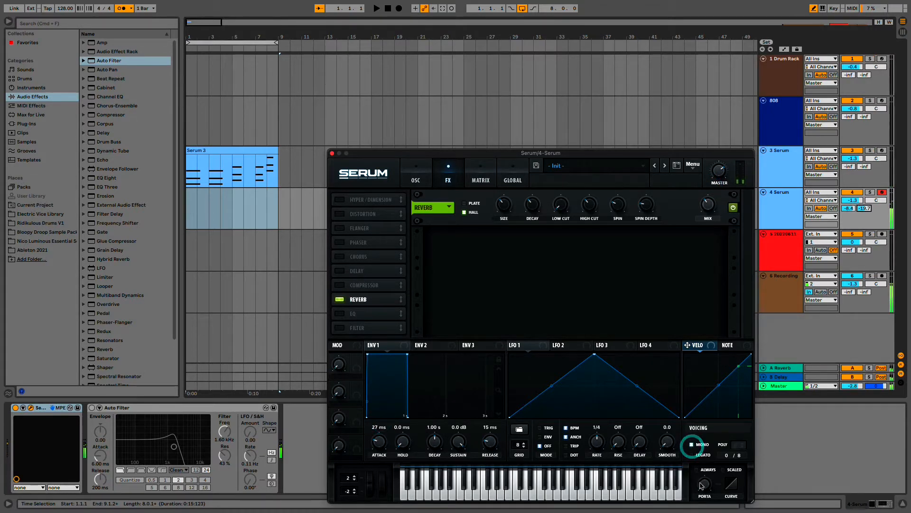
pyautogui.moveTo(702, 485); pyautogui.dragTo(702, 460)
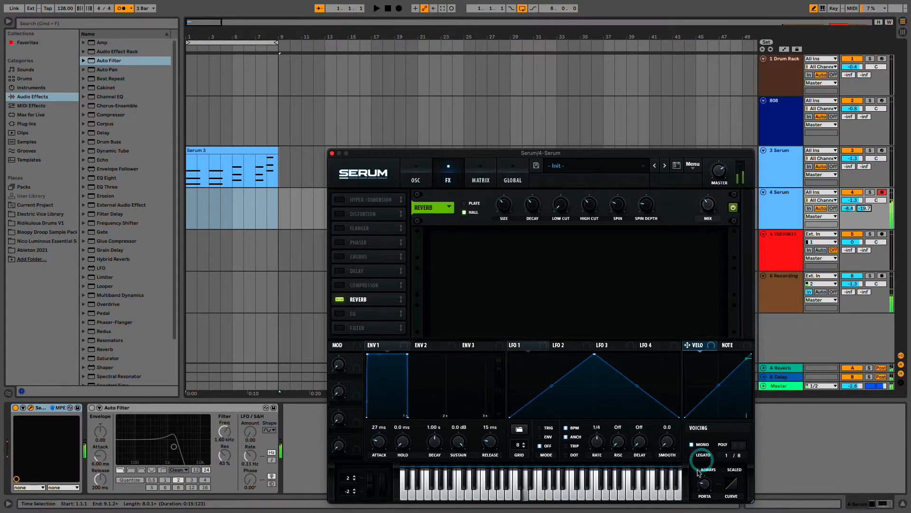
pyautogui.click(696, 470)
pyautogui.click(704, 471)
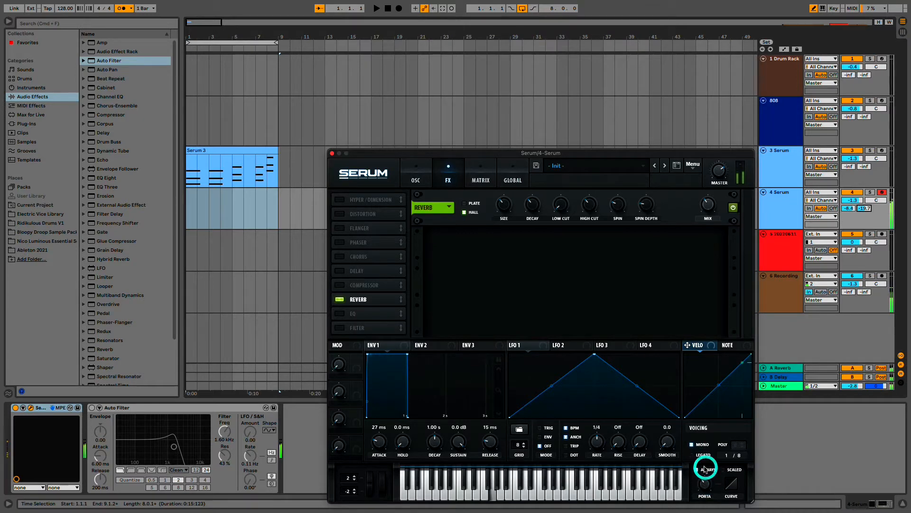
pyautogui.click(696, 457)
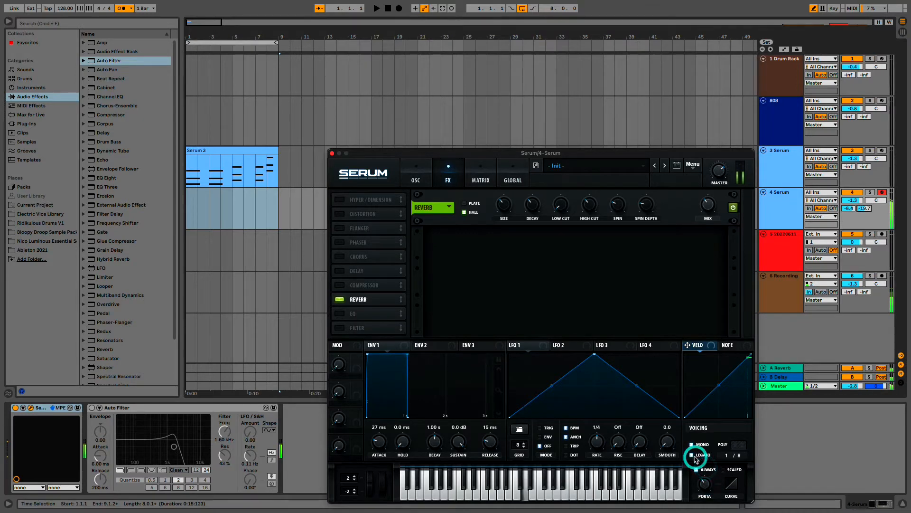
pyautogui.click(710, 489)
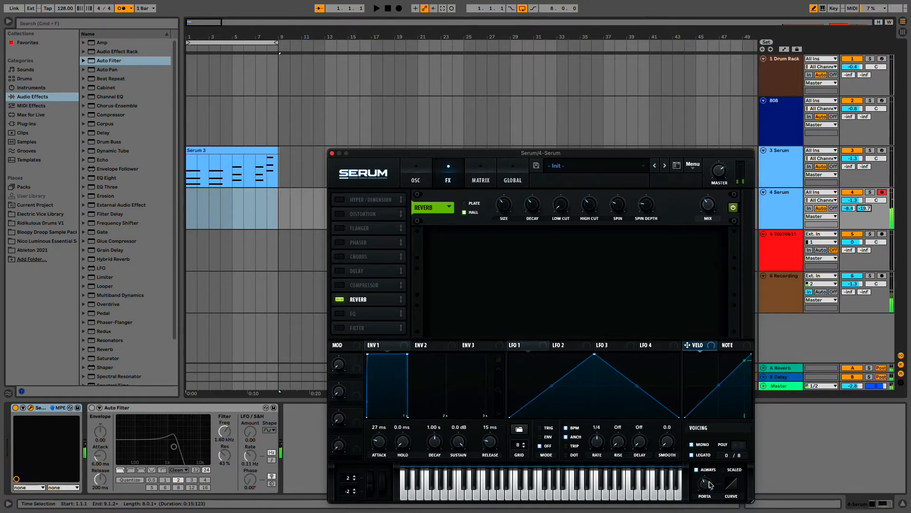
# Step: Record an eight-bar melody over the chords on the 4 Serum track, starting at bar 1
pyautogui.click(210, 149)
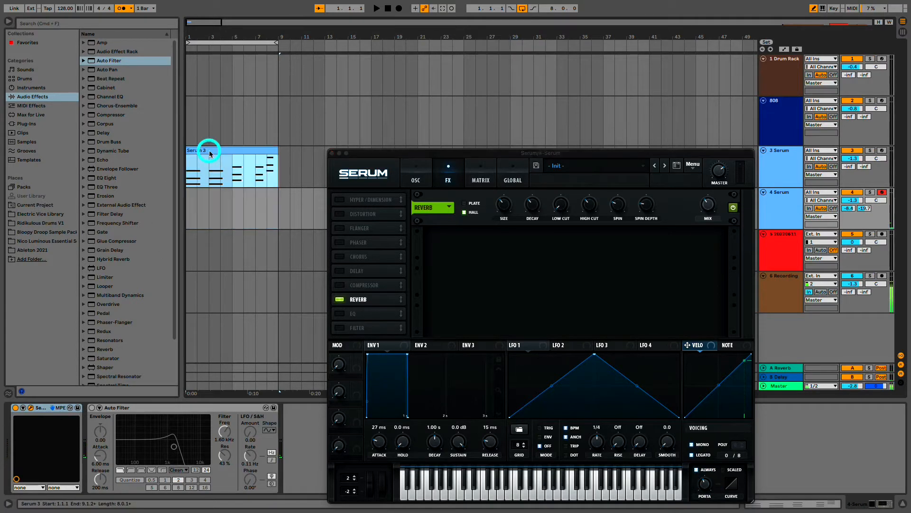
pyautogui.click(188, 224)
pyautogui.press('F9')
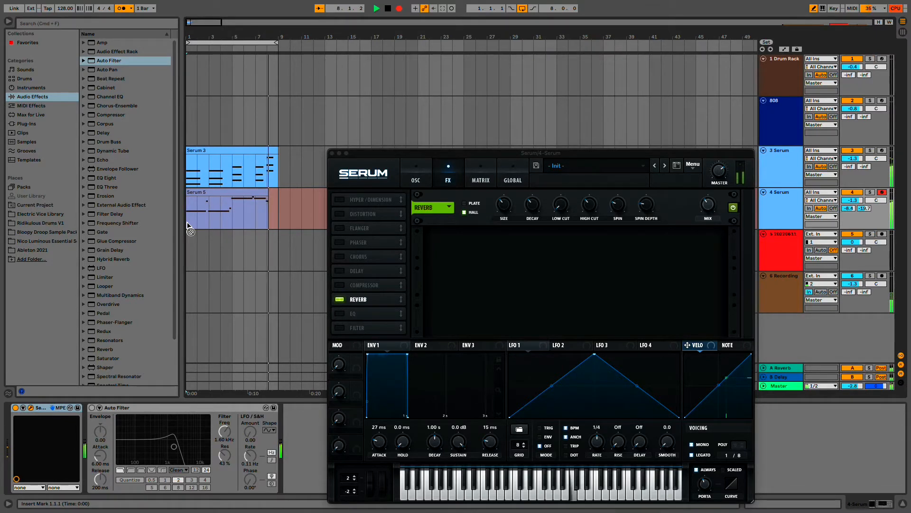
pyautogui.press('space')
pyautogui.click(187, 224)
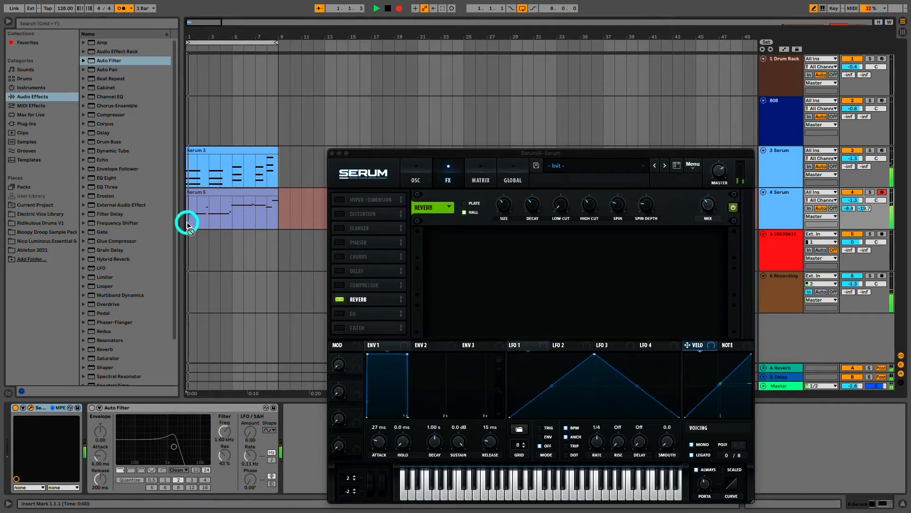
# Step: Play the melody clip back with the chords, showing its notes with the synth window closed, and turn off the metronome
pyautogui.click(190, 193)
pyautogui.press('space')
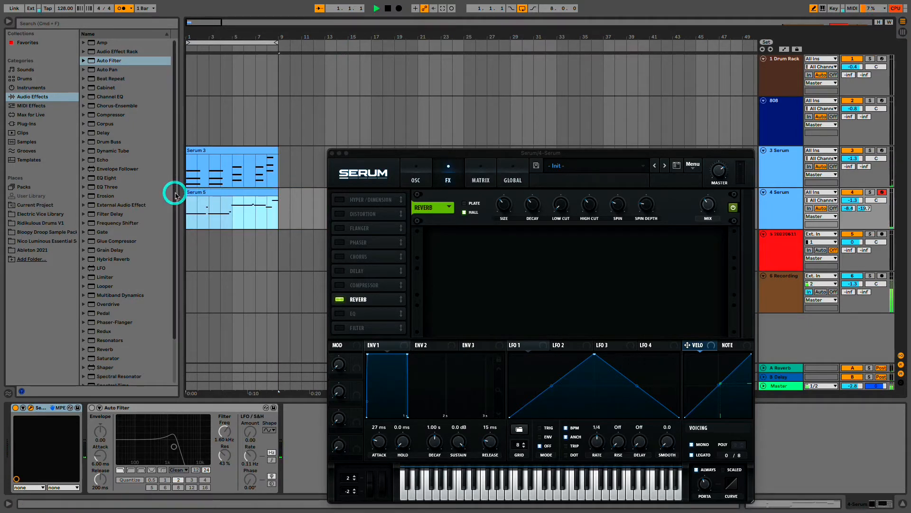
pyautogui.click(198, 191)
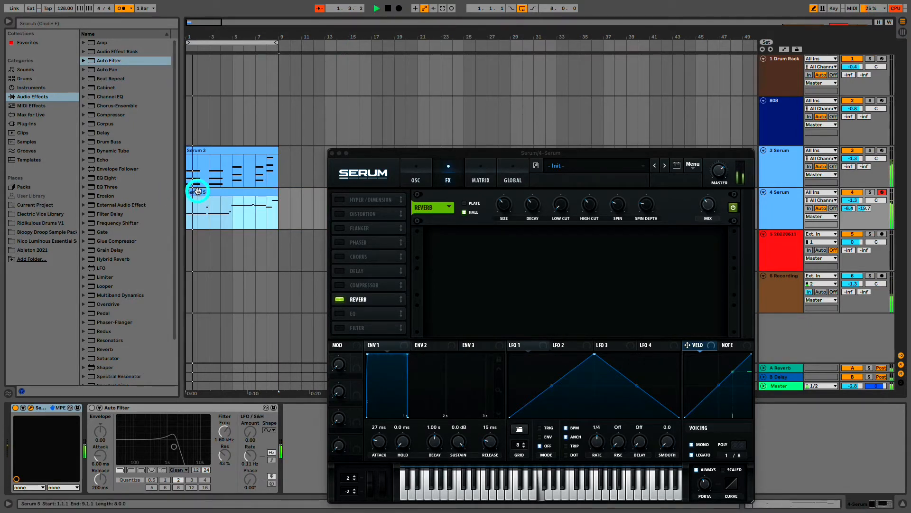
pyautogui.click(332, 153)
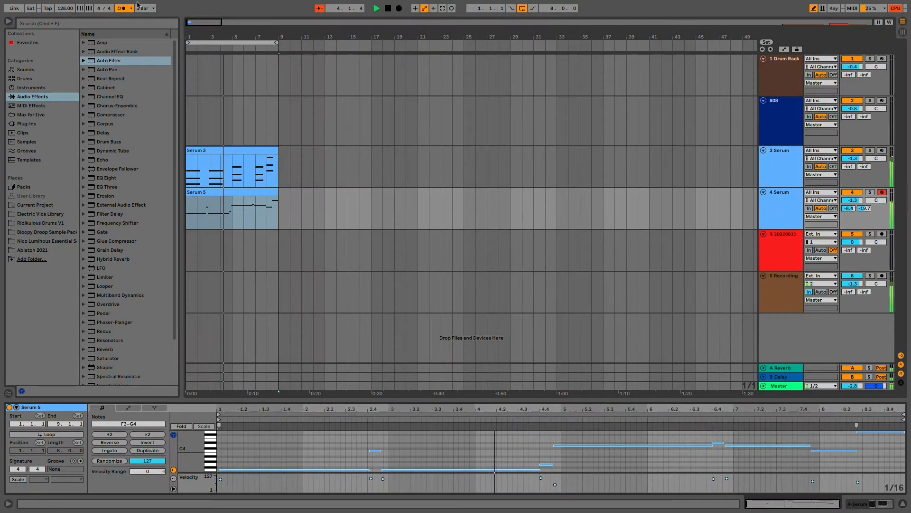
pyautogui.click(123, 8)
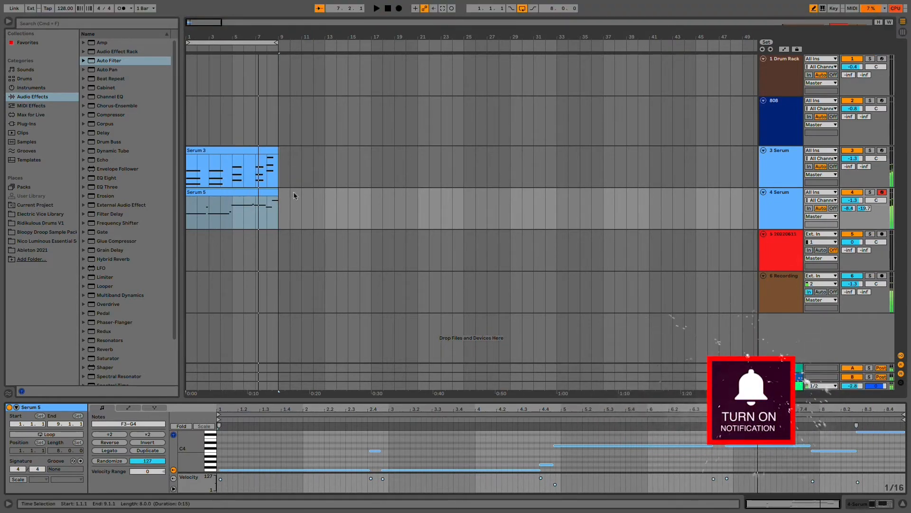
# Step: Add a Glue Compressor to the 4 Serum track and lower its threshold during playback
pyautogui.click(112, 241)
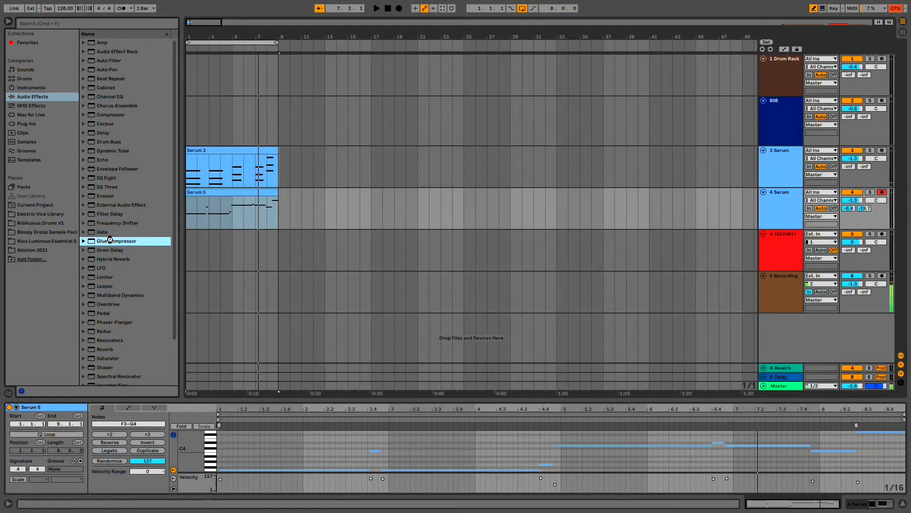
pyautogui.doubleClick(110, 240)
pyautogui.press('space')
pyautogui.click(335, 471)
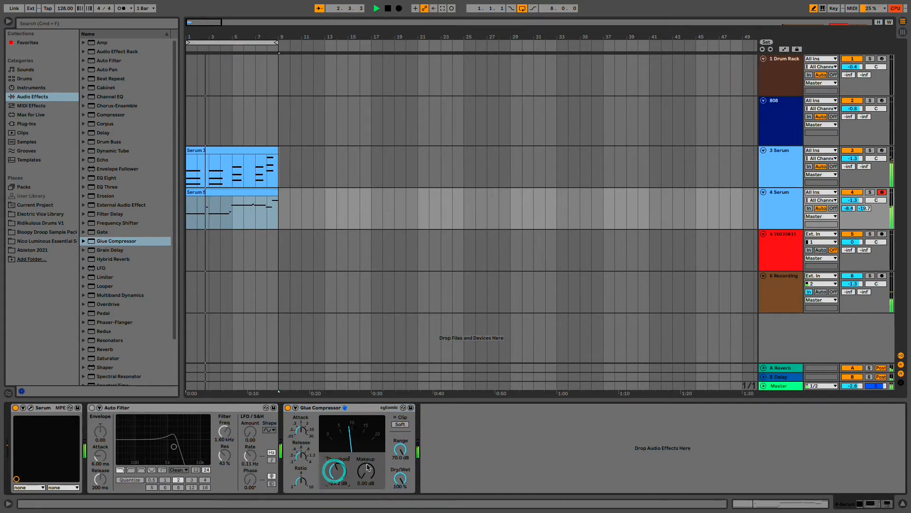
# Step: Raise the Glue Compressor's makeup to 7.30 dB and enable the Auto Filter with cutoff 2.12 kHz and resonance 49%
pyautogui.moveTo(366, 468); pyautogui.dragTo(367, 471)
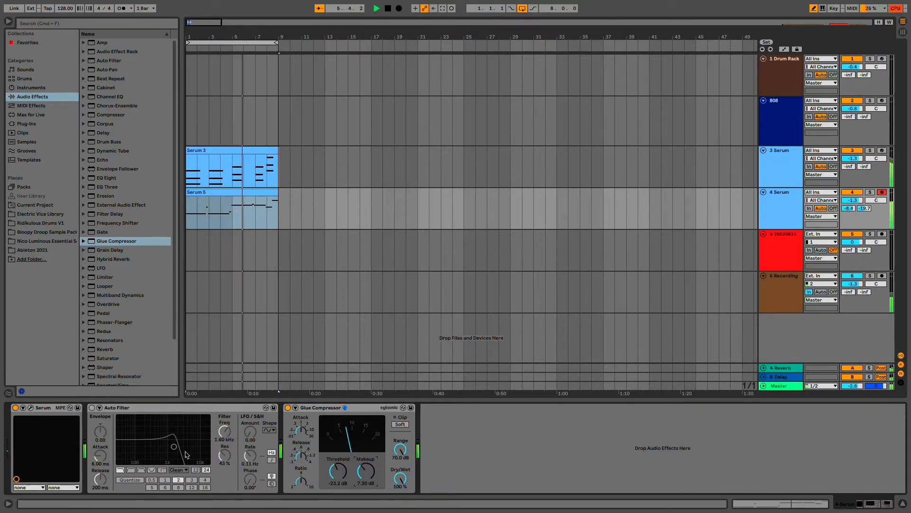
pyautogui.click(92, 408)
pyautogui.press('space')
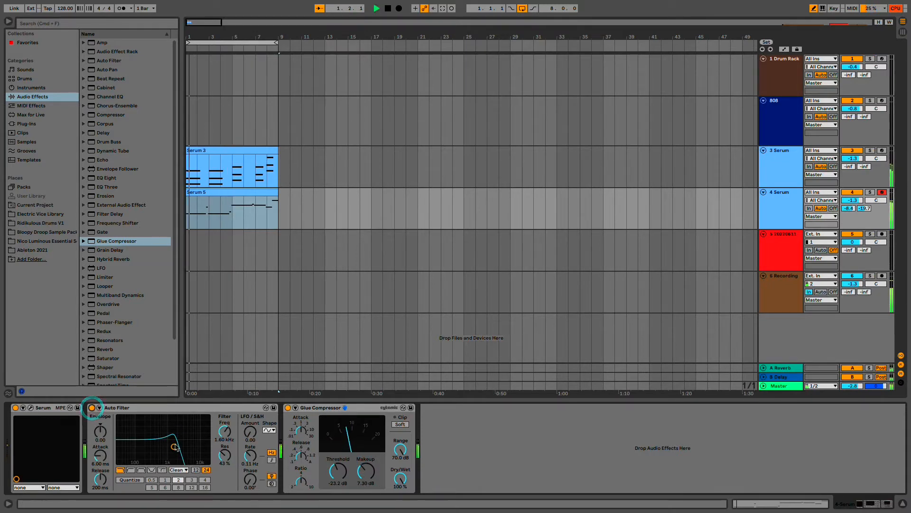
pyautogui.moveTo(175, 445)
pyautogui.mouseDown()
pyautogui.moveTo(163, 434)
pyautogui.moveTo(179, 447)
pyautogui.mouseUp()
pyautogui.press('space')
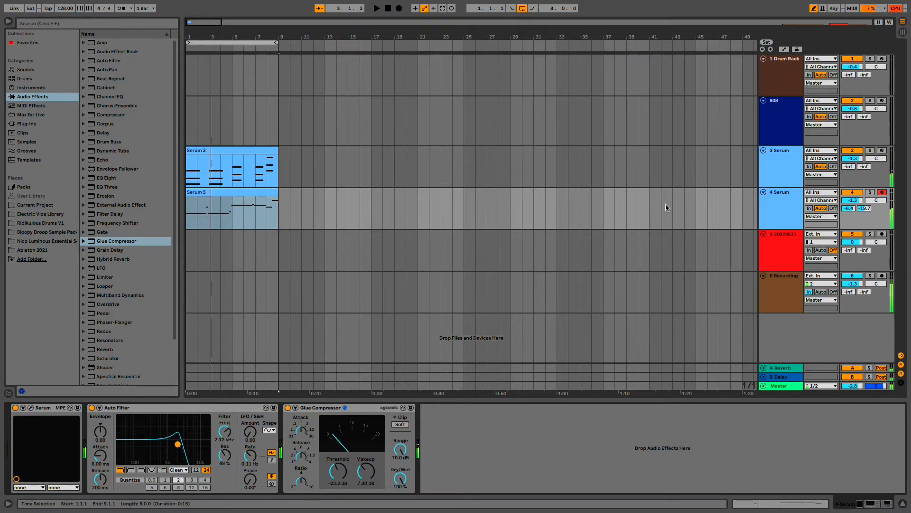
# Step: Show the 1 Drum Rack track's devices, list the built-in instruments in the browser, and arm the drum track
pyautogui.click(793, 88)
pyautogui.click(793, 88)
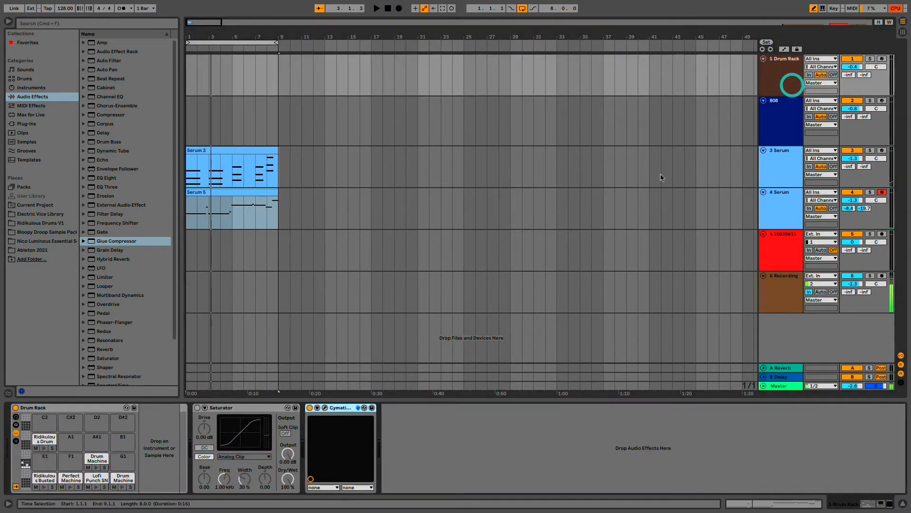
pyautogui.click(41, 95)
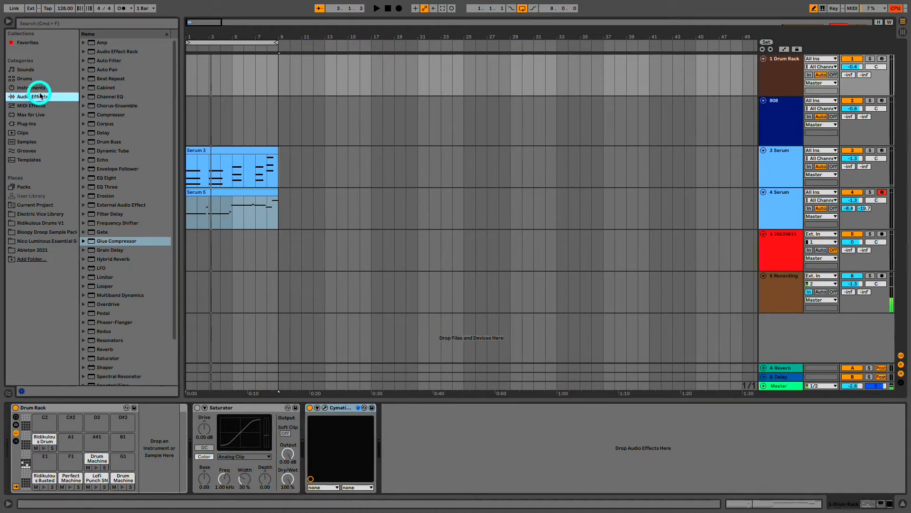
pyautogui.click(37, 88)
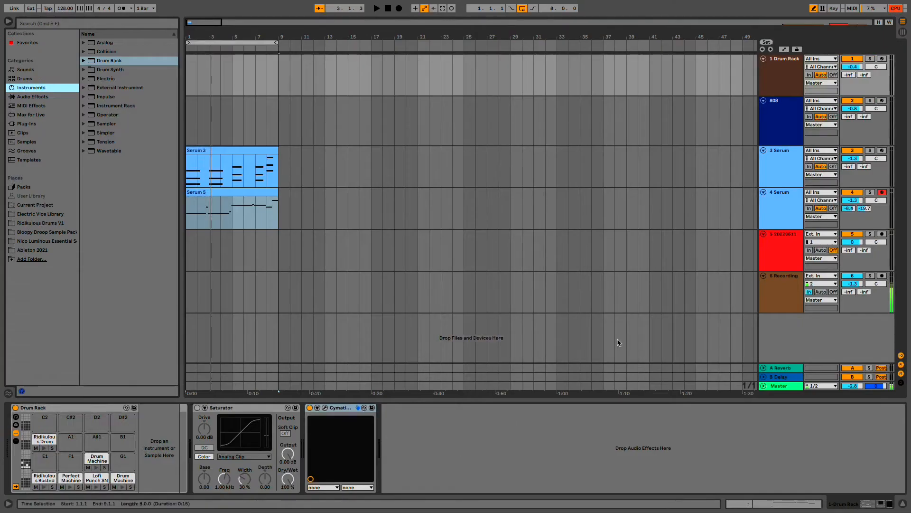
pyautogui.moveTo(810, 2)
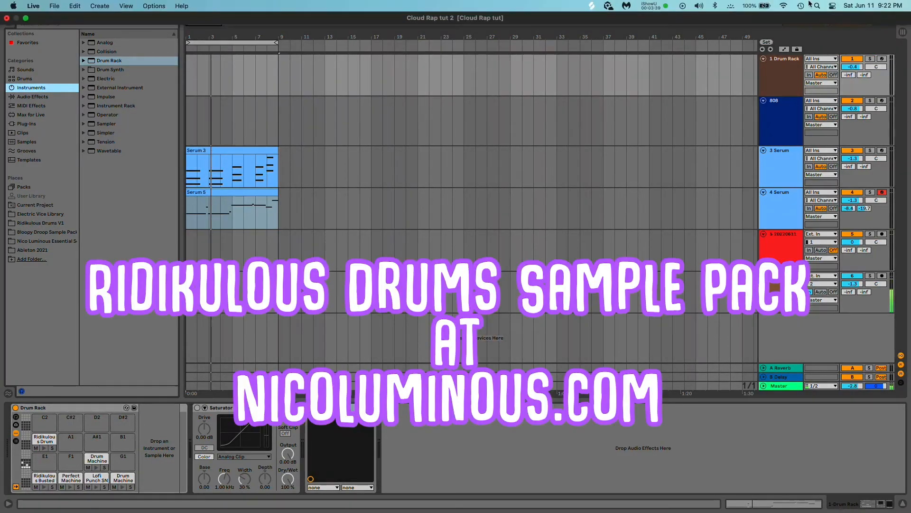
pyautogui.click(883, 76)
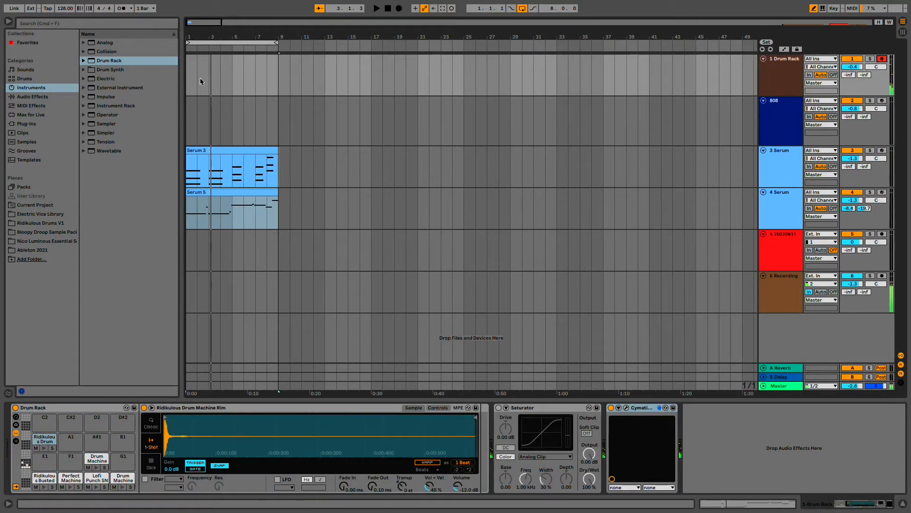
# Step: Create a two-bar MIDI clip at bar 1 on the 1 Drum Rack track, loop it, and enlarge its note editor
pyautogui.moveTo(203, 73); pyautogui.dragTo(188, 67)
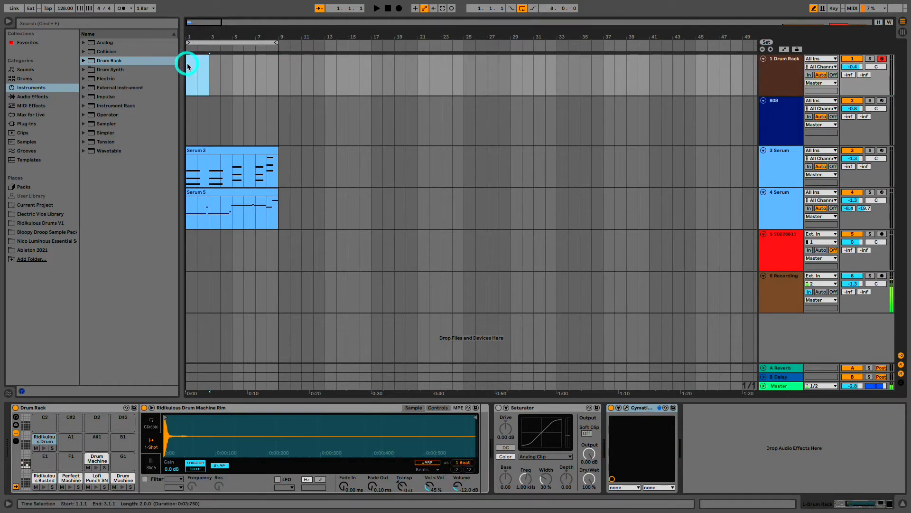
pyautogui.press('super+shift+m')
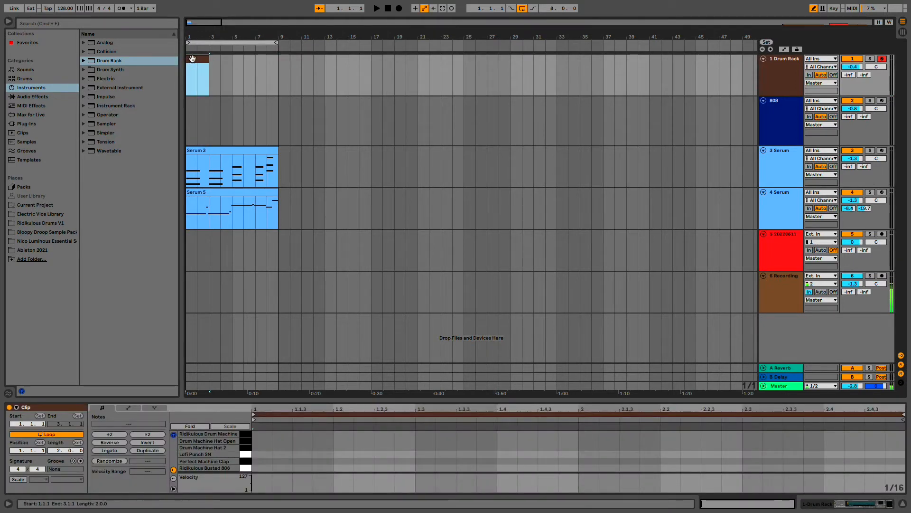
pyautogui.press('super+l')
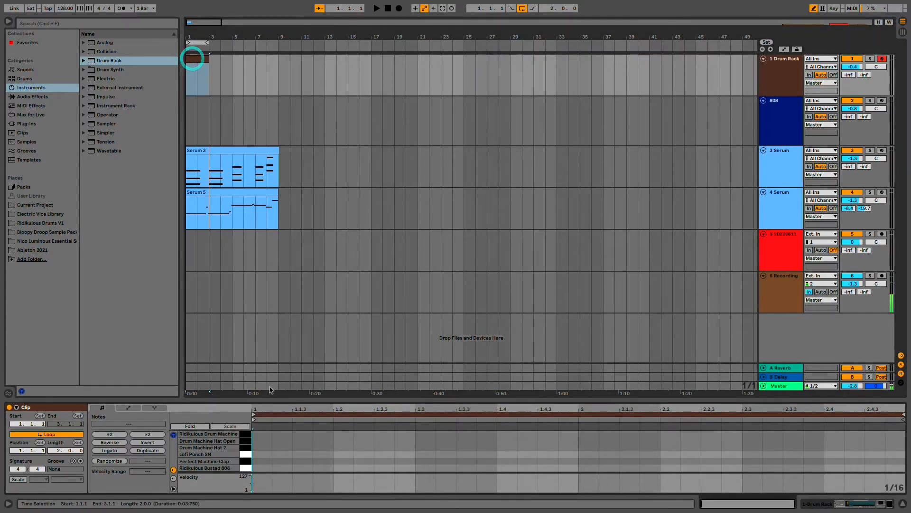
pyautogui.moveTo(288, 400); pyautogui.dragTo(288, 221)
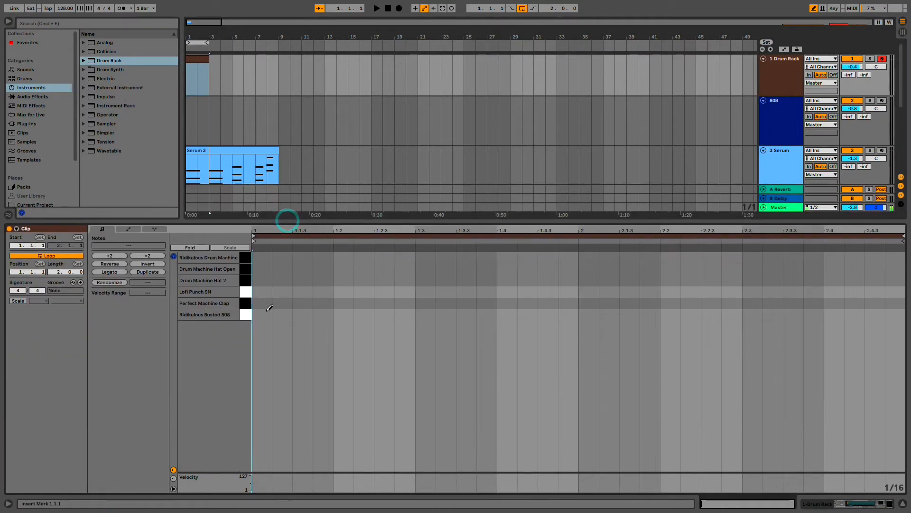
# Step: Draw a Ridikulous Busted 808 hit at 1.1.1 and Perfect Machine Clap hits at 1.3 and 2.2
pyautogui.click(262, 314)
pyautogui.press('space')
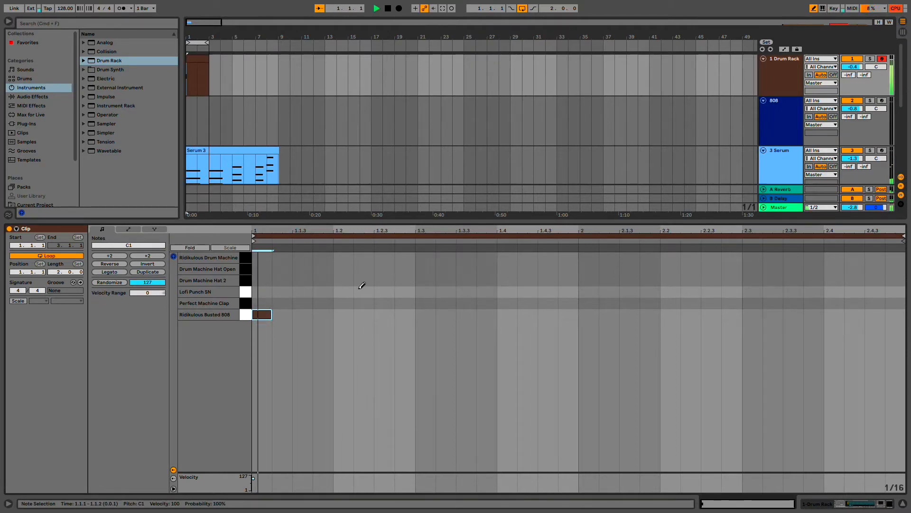
pyautogui.click(426, 302)
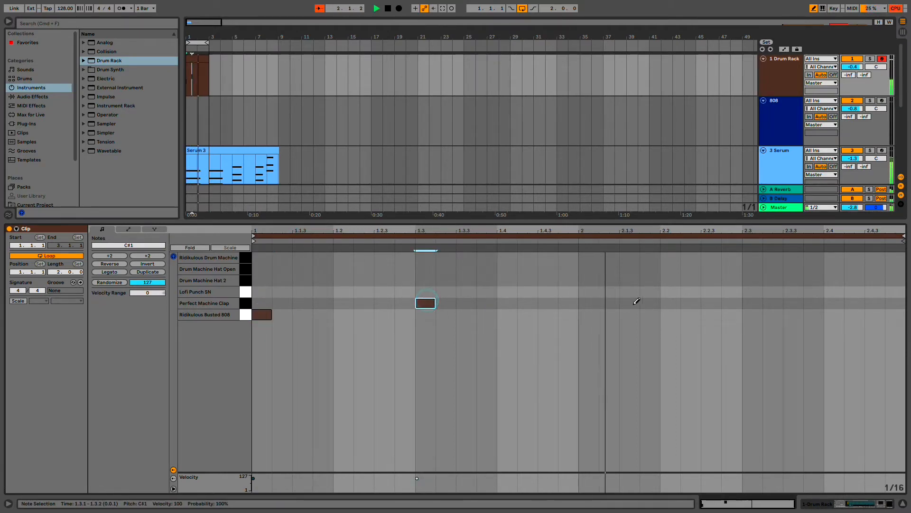
pyautogui.click(670, 302)
pyautogui.press('space')
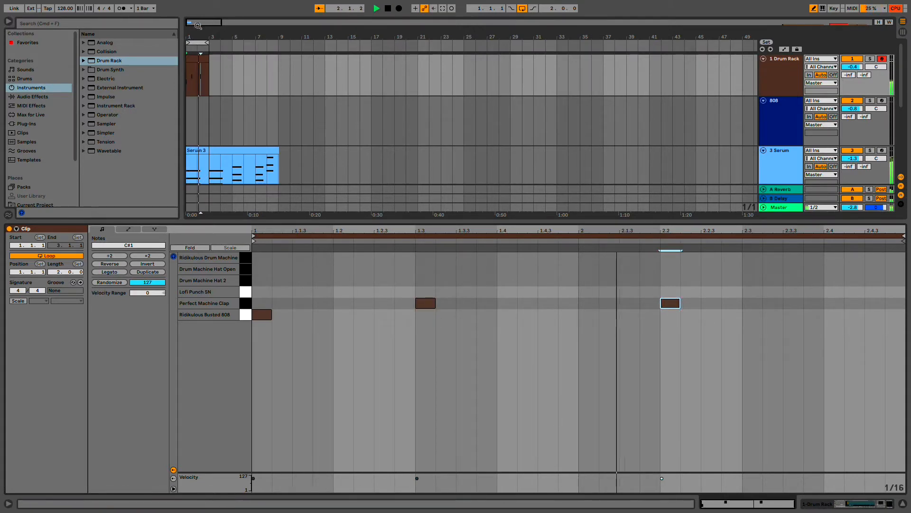
# Step: Extend the arrangement loop and drum clip to four bars, and replace the clap at 2.2 with one at 2.3
pyautogui.moveTo(207, 42); pyautogui.dragTo(230, 57)
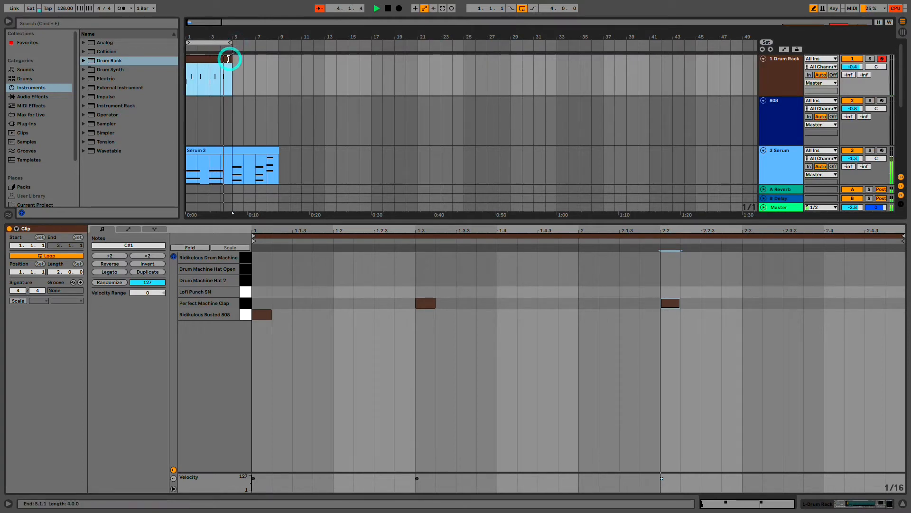
pyautogui.click(365, 304)
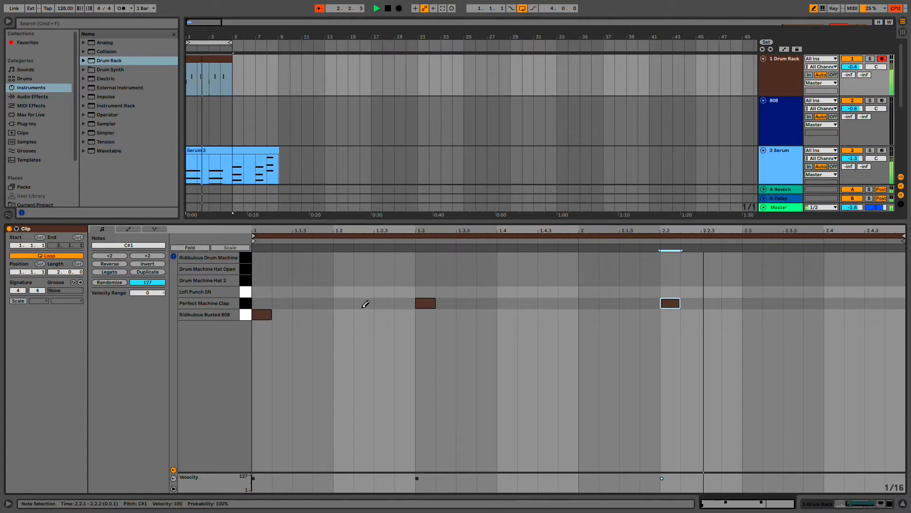
pyautogui.click(679, 300)
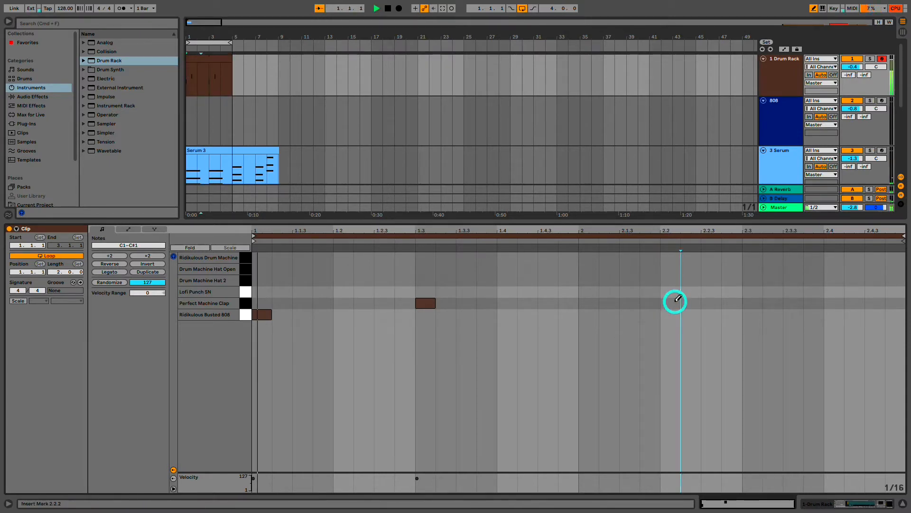
pyautogui.click(761, 300)
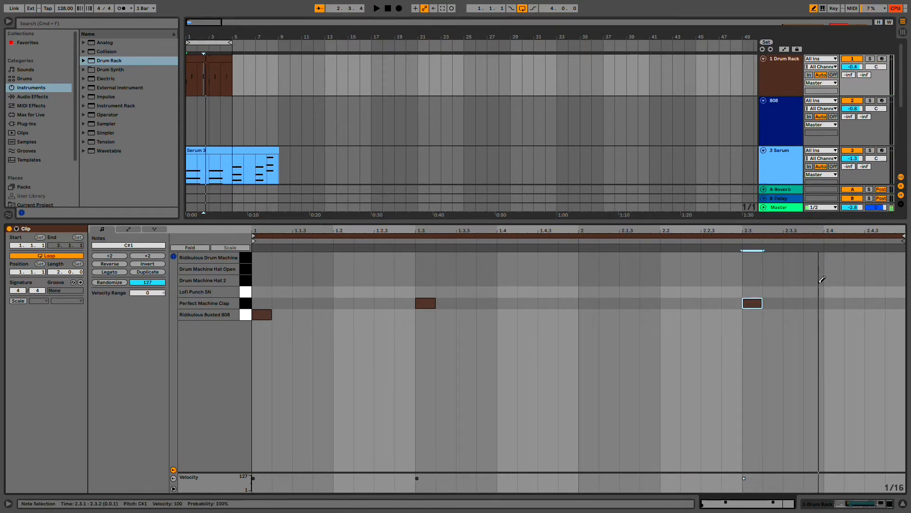
# Step: Select the kick and clap notes from 1.1.1 to 2.4 and duplicate them directly after the original pattern
pyautogui.moveTo(822, 296); pyautogui.dragTo(191, 373)
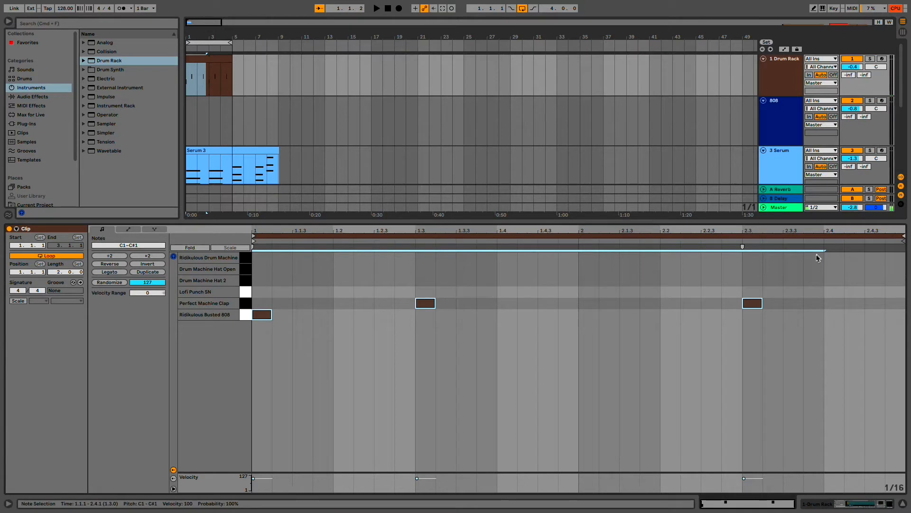
pyautogui.press('super+d')
pyautogui.press('space')
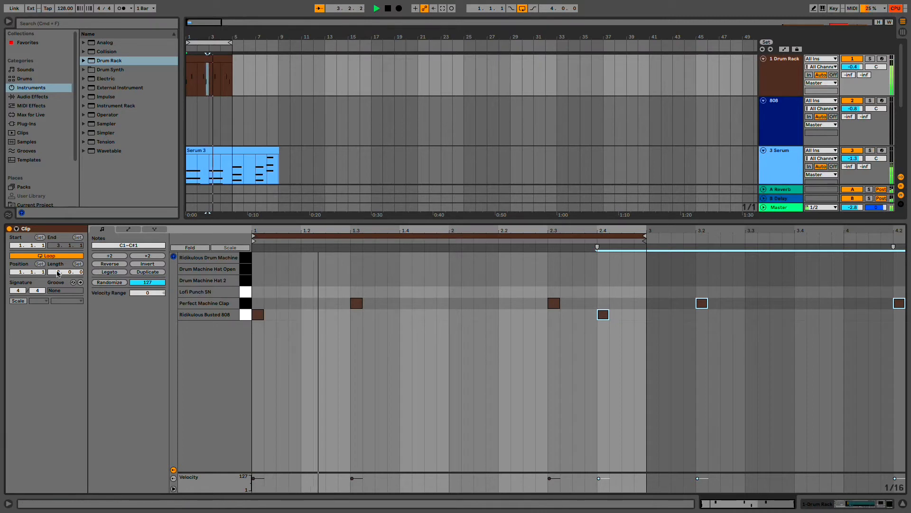
# Step: Set the drum clip's loop length to 4 bars and play it back briefly
pyautogui.click(58, 273)
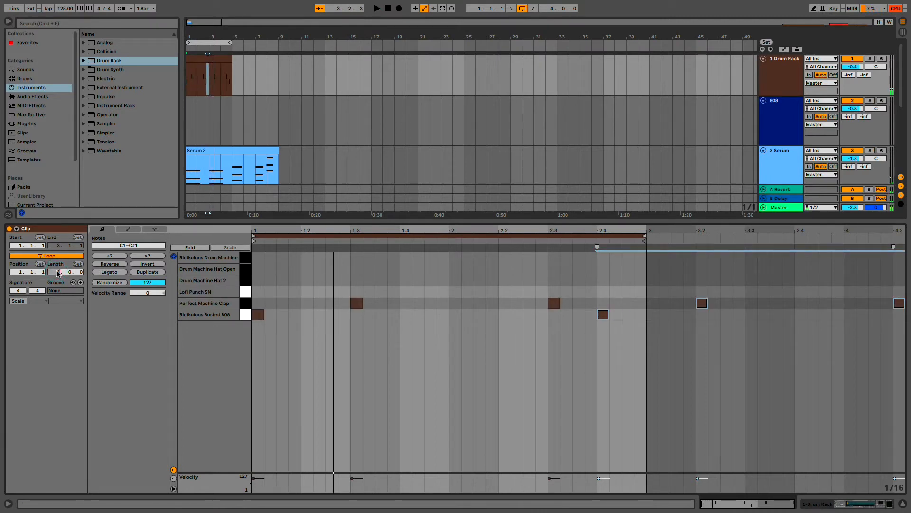
pyautogui.write('4')
pyautogui.press('Return')
pyautogui.press('space')
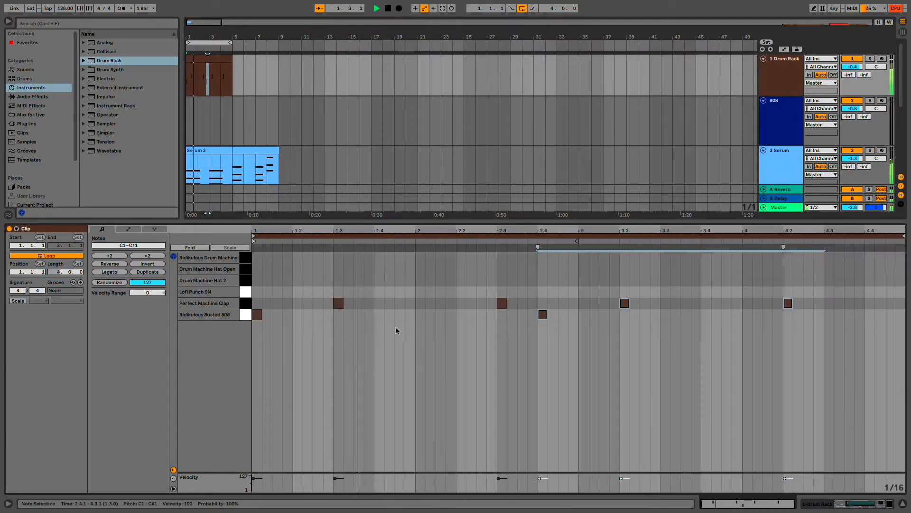
pyautogui.press('space')
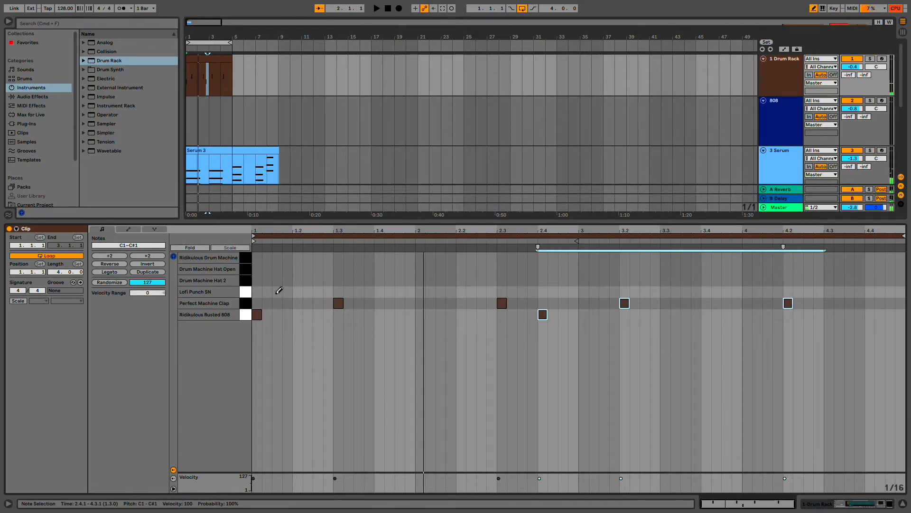
# Step: Draw four Drum Machine Hat 2 hits an eighth note apart from 1.1.1 and duplicate them across all four bars
pyautogui.click(256, 280)
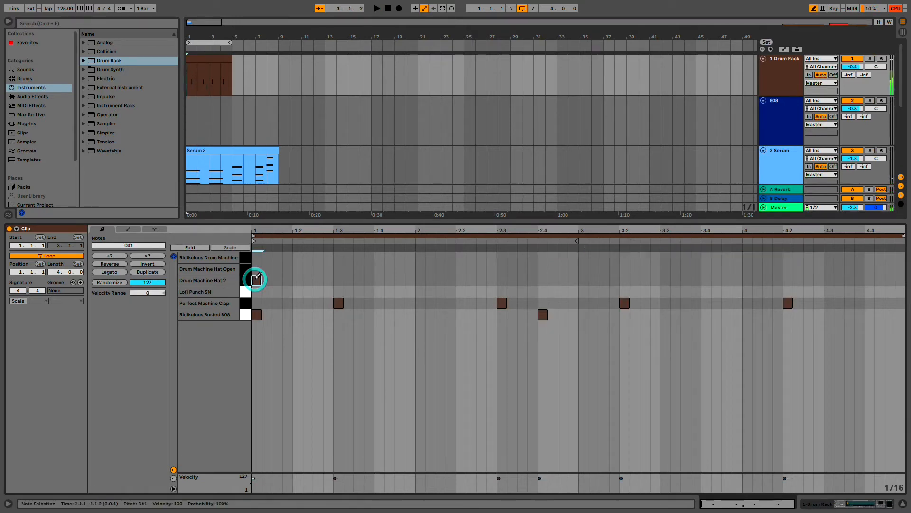
pyautogui.click(318, 280)
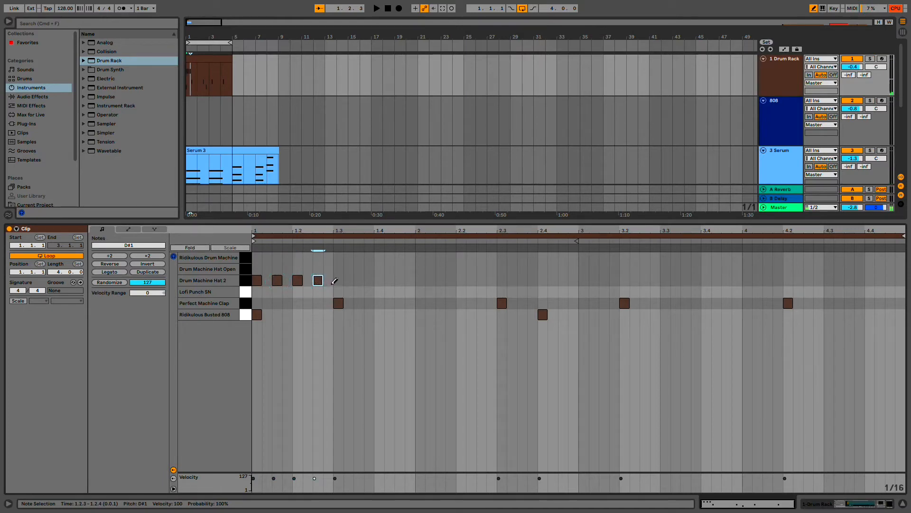
pyautogui.click(223, 279)
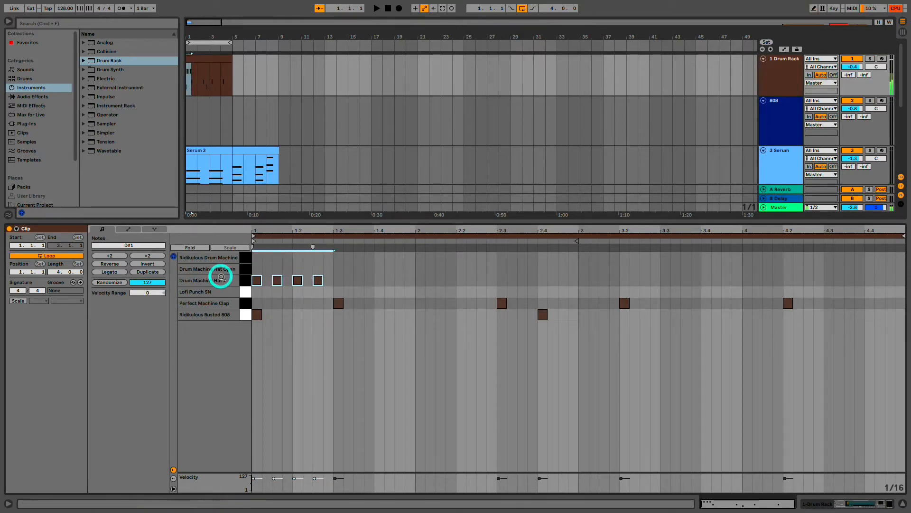
pyautogui.press('super+d')
pyautogui.press('super+d')
pyautogui.press('super+d')
pyautogui.press('super+d')
pyautogui.press('super+d')
pyautogui.press('super+d')
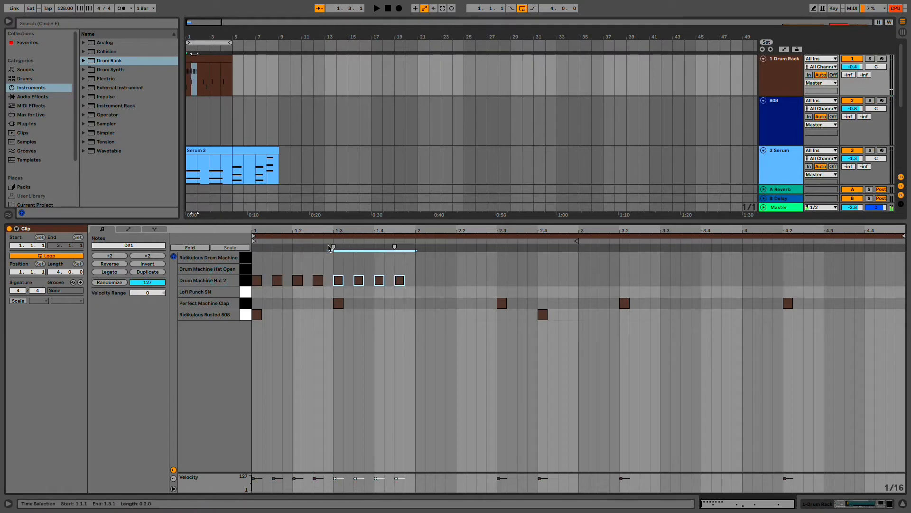
pyautogui.press('super+d')
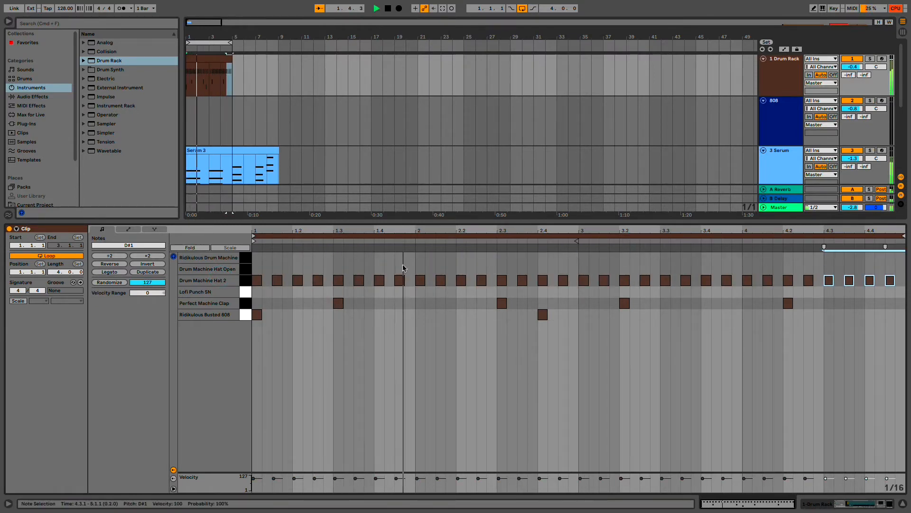
# Step: Fill in extra sixteenth-note Drum Machine Hat 2 hits at 2.1.2 and 2.1.4 and a continuous run from 3.2.4 to 3.4.3
pyautogui.press('space')
pyautogui.press('b')
pyautogui.press('space')
pyautogui.rightClick(431, 282)
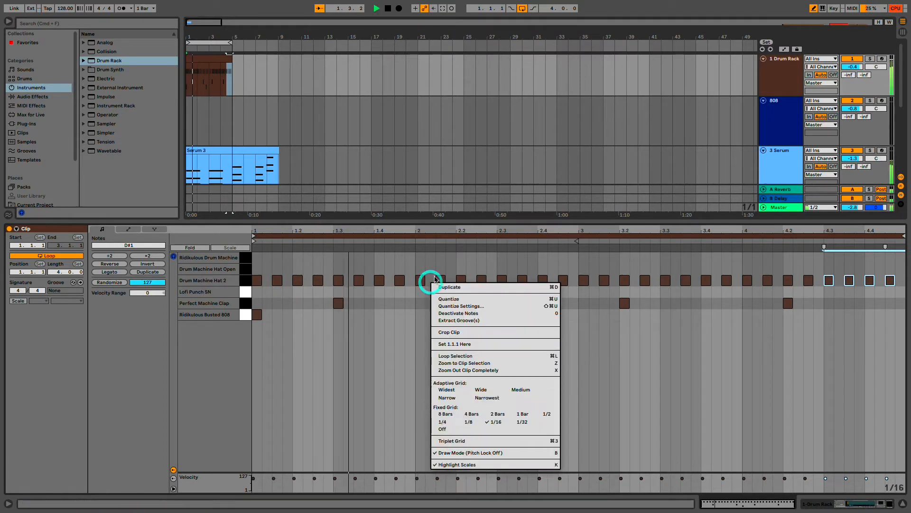
pyautogui.click(431, 276)
pyautogui.click(431, 279)
pyautogui.click(451, 280)
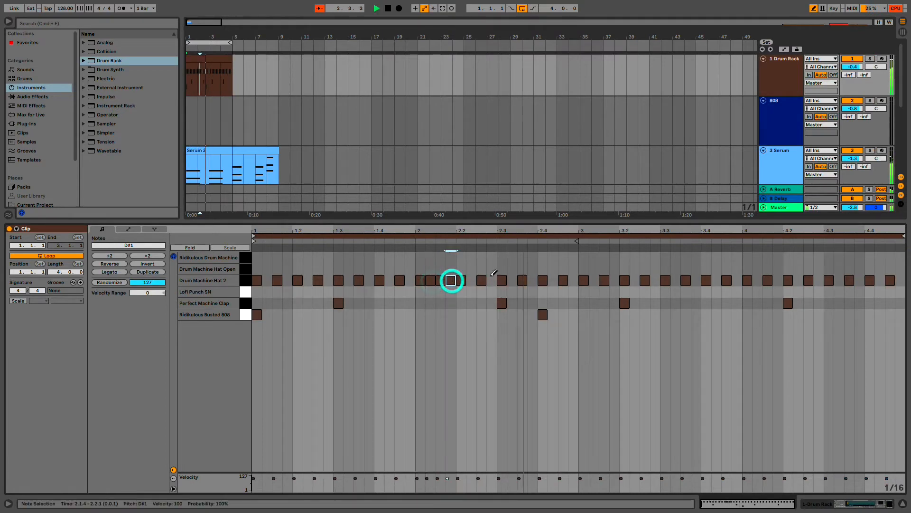
pyautogui.moveTo(654, 280); pyautogui.dragTo(717, 279)
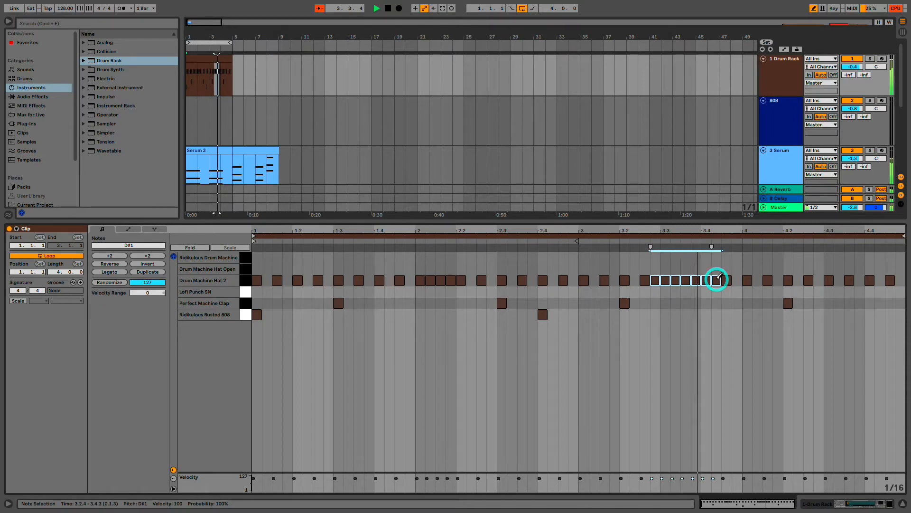
# Step: Draw 1/64-note Drum Machine Hat 2 rolls at 4.3.4 and 3.2.2, and play the pattern back
pyautogui.press('space')
pyautogui.click(856, 280)
pyautogui.moveTo(854, 229); pyautogui.dragTo(854, 229)
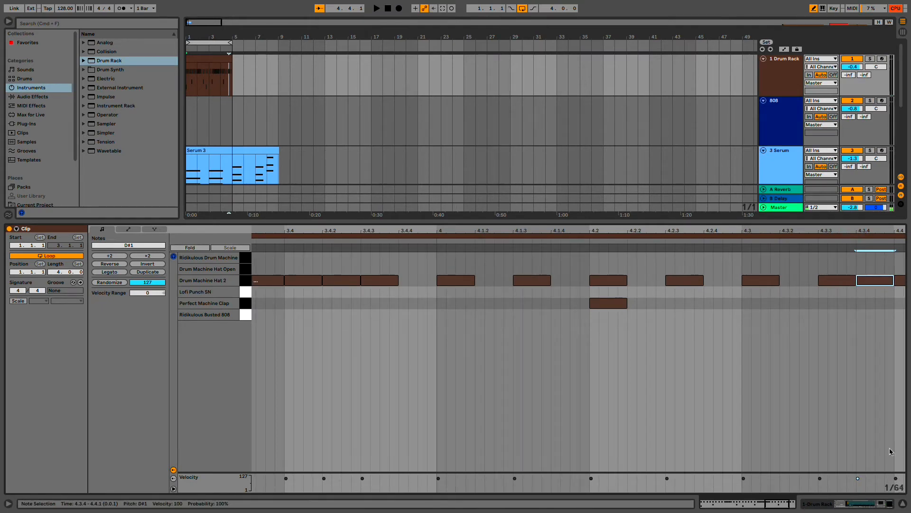
pyautogui.click(860, 284)
pyautogui.moveTo(859, 284); pyautogui.dragTo(887, 283)
pyautogui.press('space')
pyautogui.press('x')
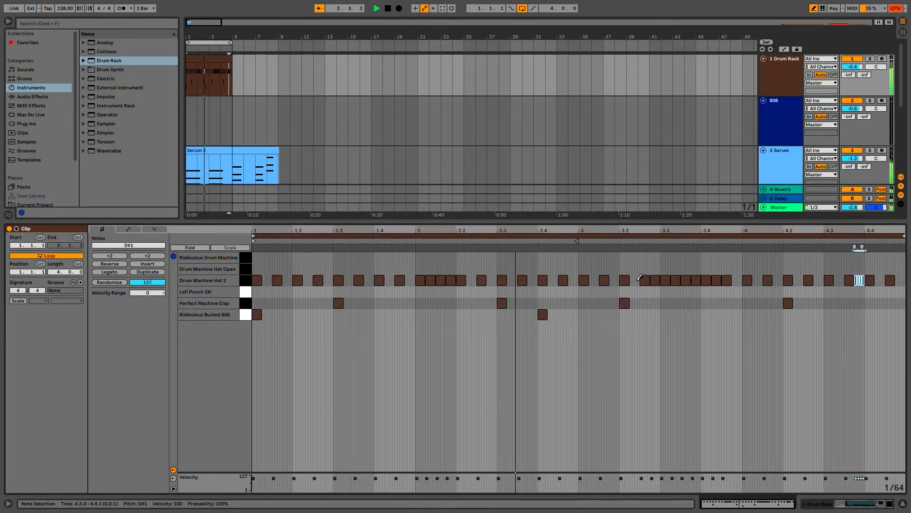
pyautogui.moveTo(630, 280); pyautogui.dragTo(635, 280)
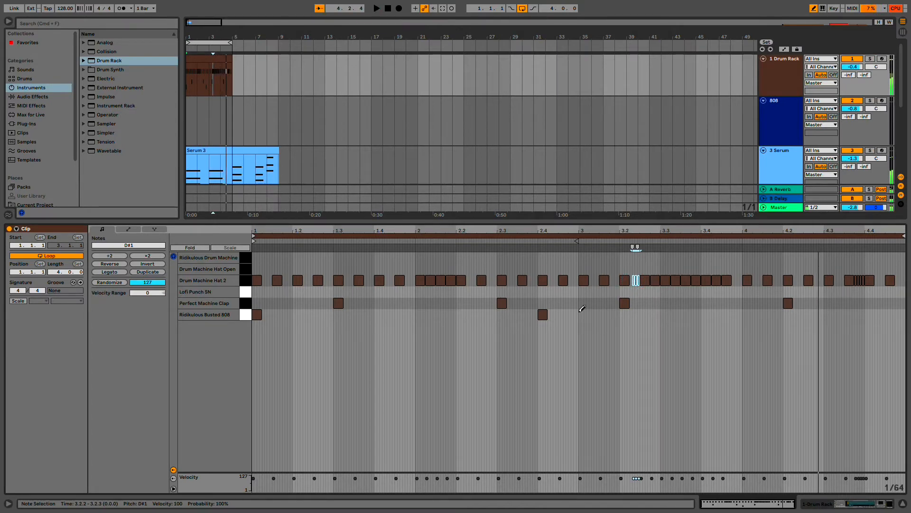
# Step: Move the second Ridikulous Busted 808 hit to 3.1.1 and the last two Perfect Machine Clap hits to 3.3.1 and 4.3.1
pyautogui.press('space')
pyautogui.moveTo(545, 321); pyautogui.dragTo(585, 319)
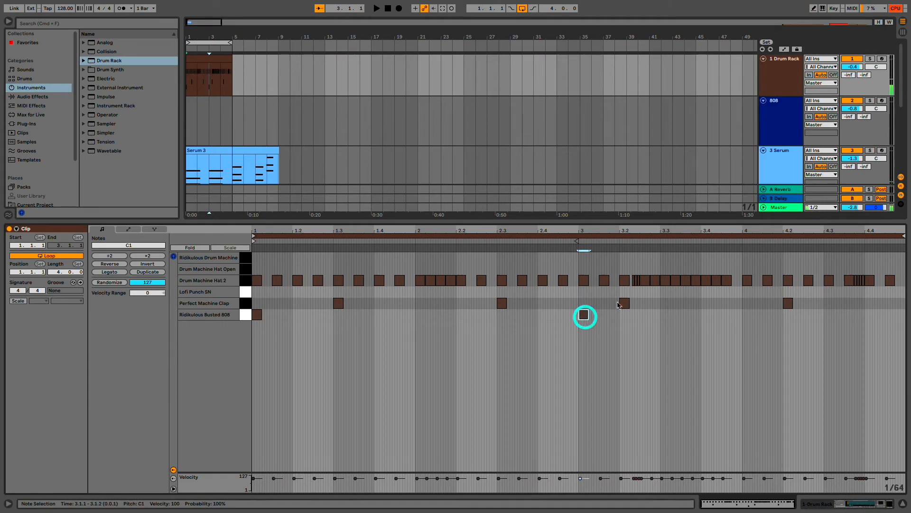
pyautogui.moveTo(627, 303); pyautogui.dragTo(665, 304)
pyautogui.press('space')
pyautogui.moveTo(787, 303); pyautogui.dragTo(830, 304)
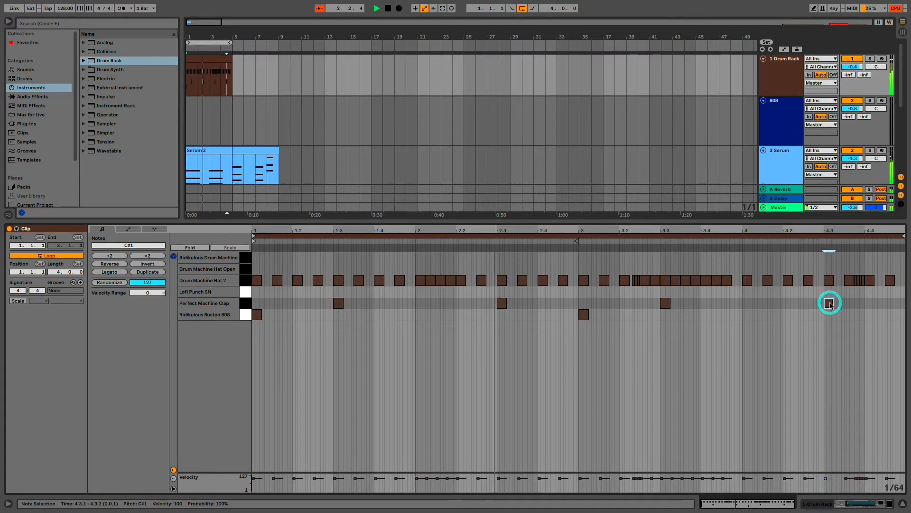
# Step: Add a 1/64-note Perfect Machine Clap hit within 3.3.3 and play the pattern back
pyautogui.doubleClick(685, 304)
pyautogui.press('space')
pyautogui.scroll(4, 686, 304)
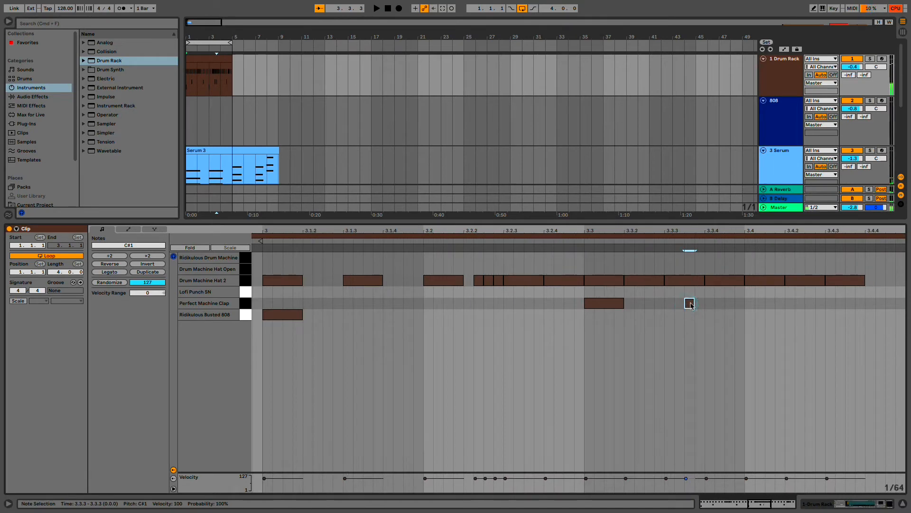
pyautogui.doubleClick(689, 304)
pyautogui.press('space')
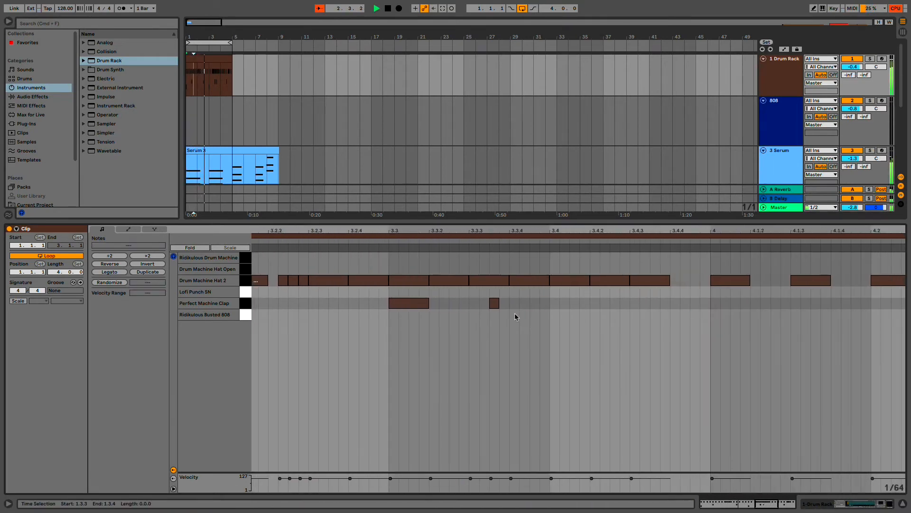
# Step: Nudge the short Perfect Machine Clap hit in 1/64 steps so it ends at 3.3.4, checking its timing in playback
pyautogui.click(493, 303)
pyautogui.press('Left')
pyautogui.press('Left')
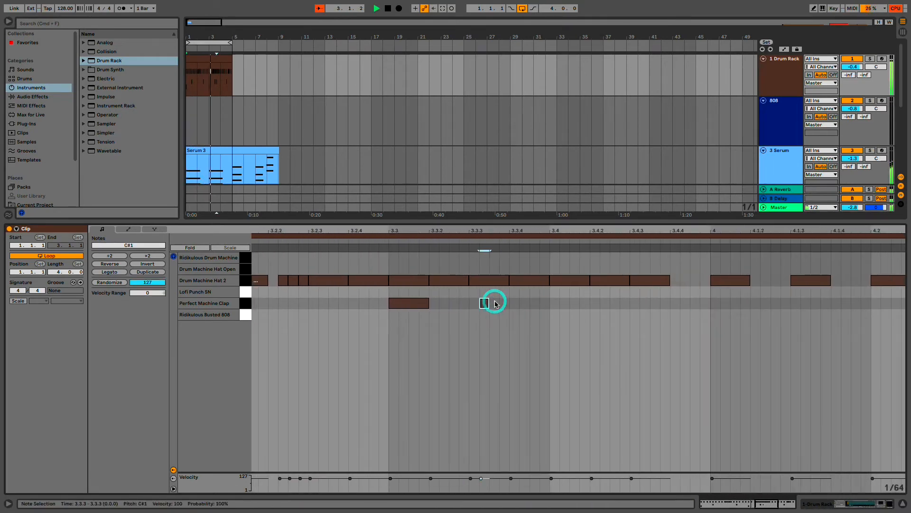
pyautogui.press('space')
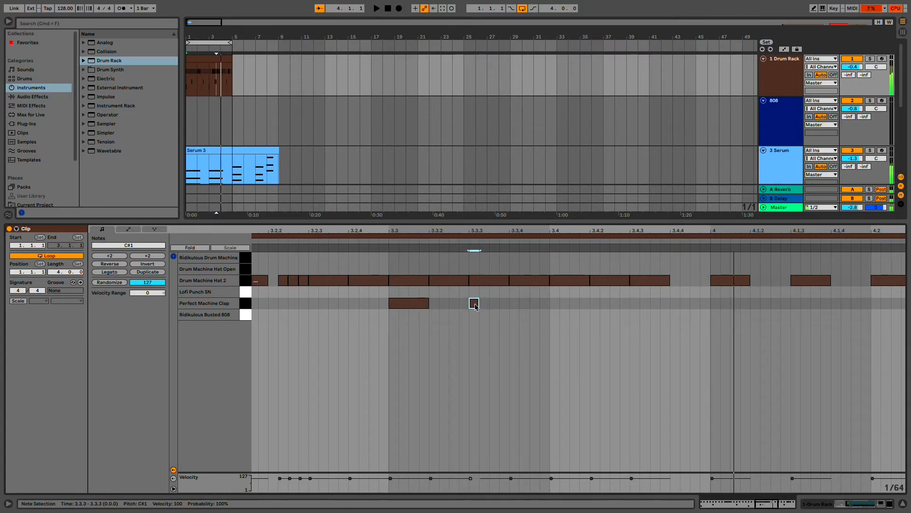
pyautogui.press('Right')
pyautogui.press('Right')
pyautogui.press('space')
pyautogui.scroll(-5, 474, 304)
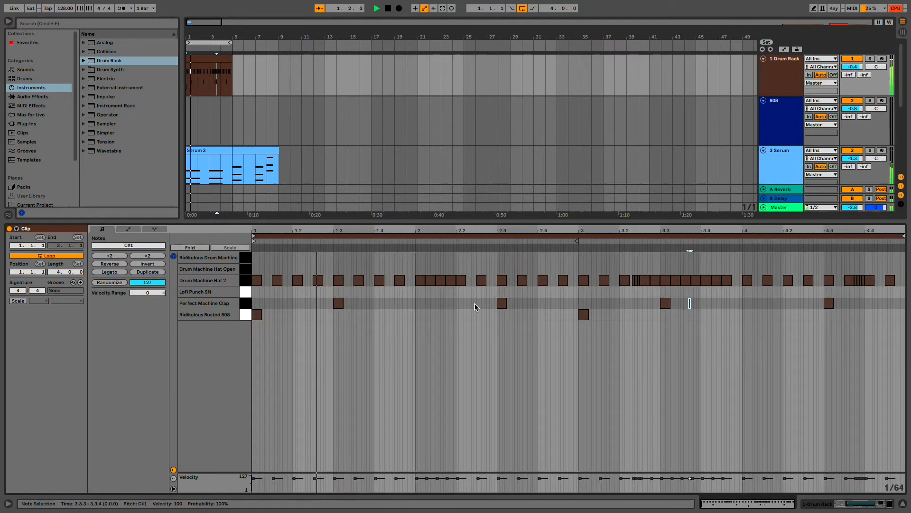
# Step: Extend the drum clip's end marker to 5.1.1 and listen to the full four-bar pattern
pyautogui.moveTo(576, 241); pyautogui.dragTo(905, 262)
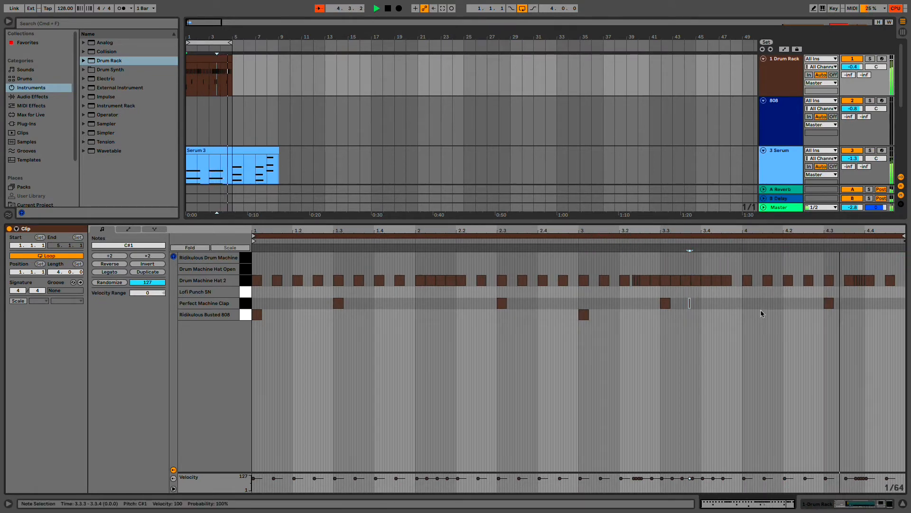
pyautogui.scroll(2, 755, 319)
pyautogui.press('space')
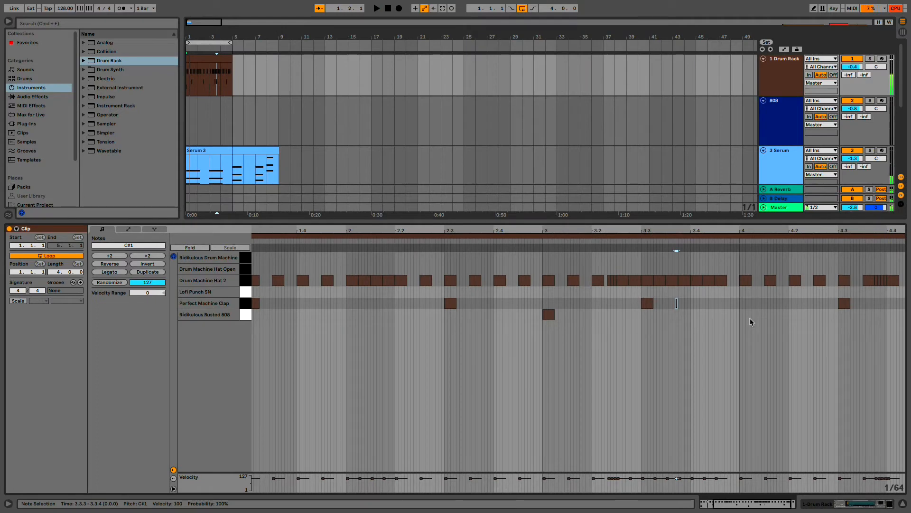
# Step: Set the note grid to 1/16 and draw extra Ridikulous Busted 808 hits around 4.2.3
pyautogui.press('super+2')
pyautogui.press('super+2')
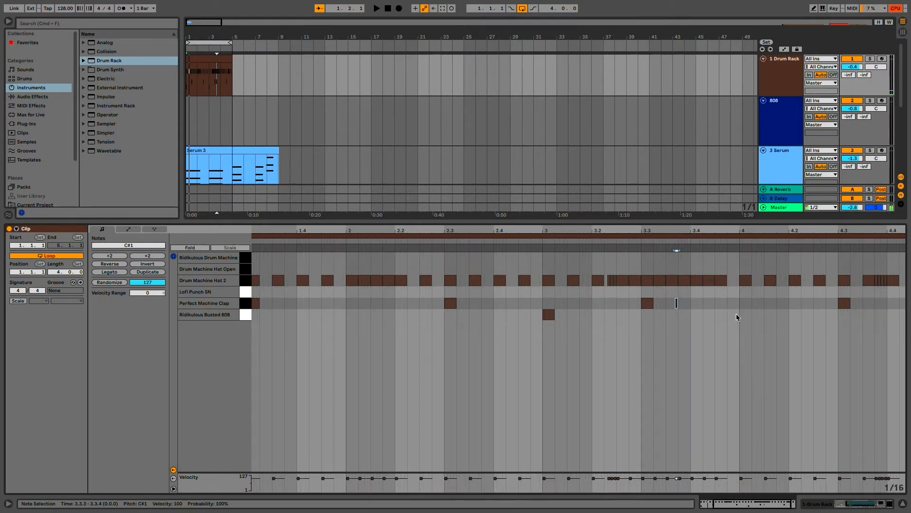
pyautogui.press('space')
pyautogui.hscroll(3, 754, 311)
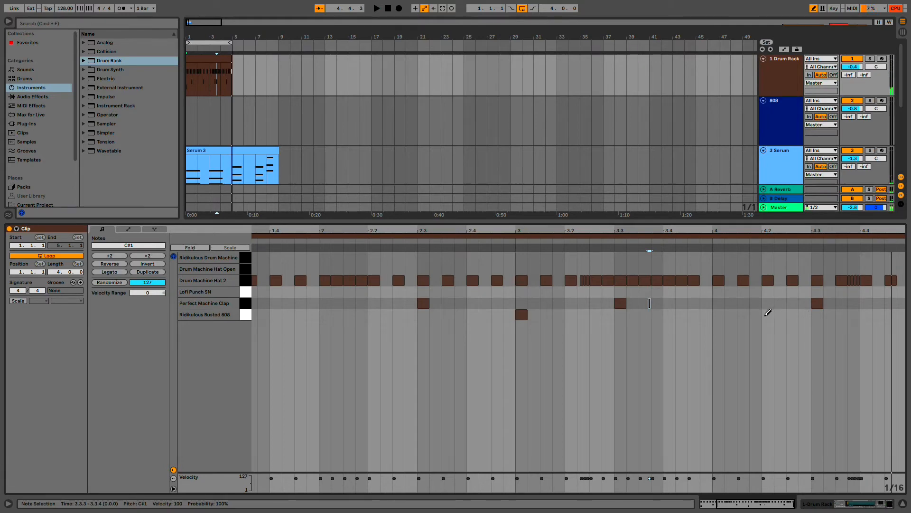
pyautogui.click(792, 319)
pyautogui.click(801, 319)
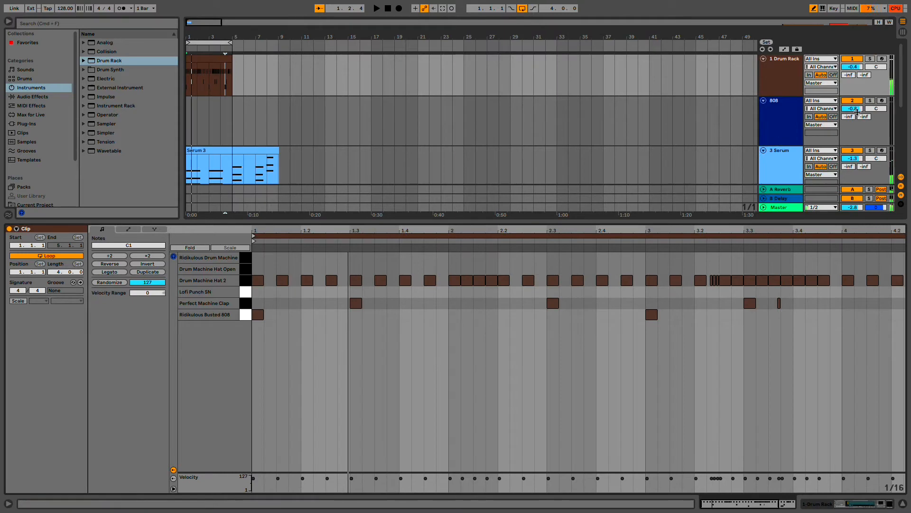
# Step: Arm the 808 track for recording and show the sample waveform of its Ridikulous 808 E instrument
pyautogui.moveTo(659, 2)
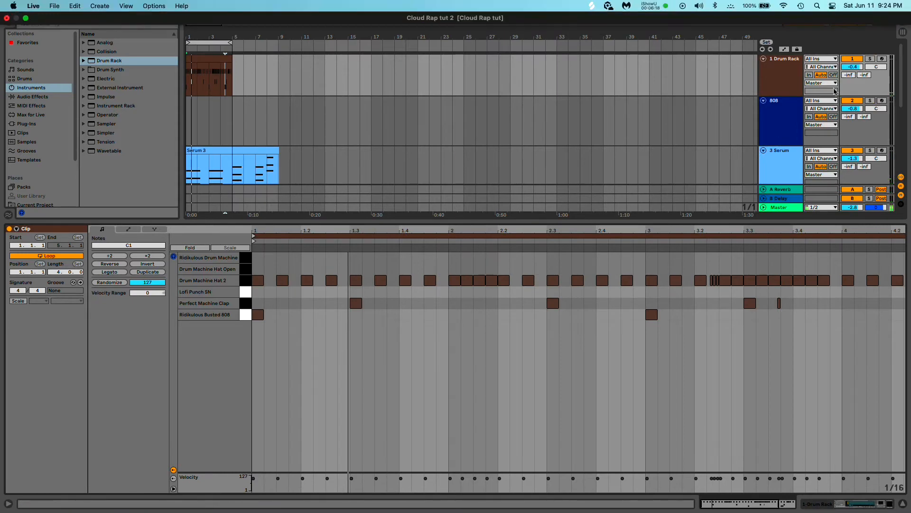
pyautogui.click(882, 100)
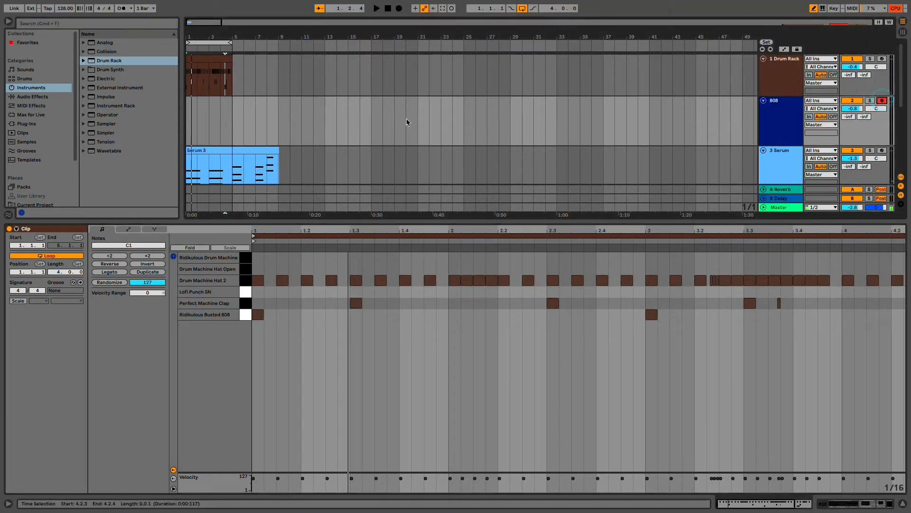
pyautogui.click(772, 116)
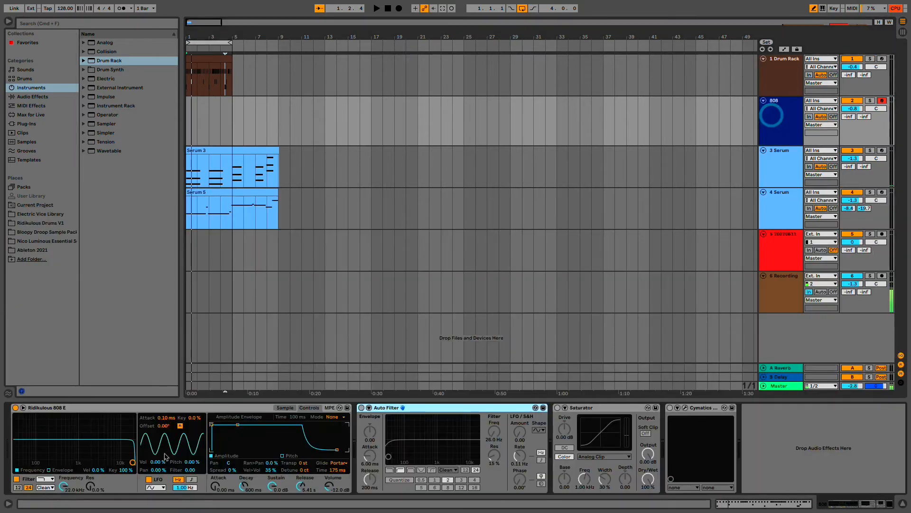
pyautogui.click(285, 408)
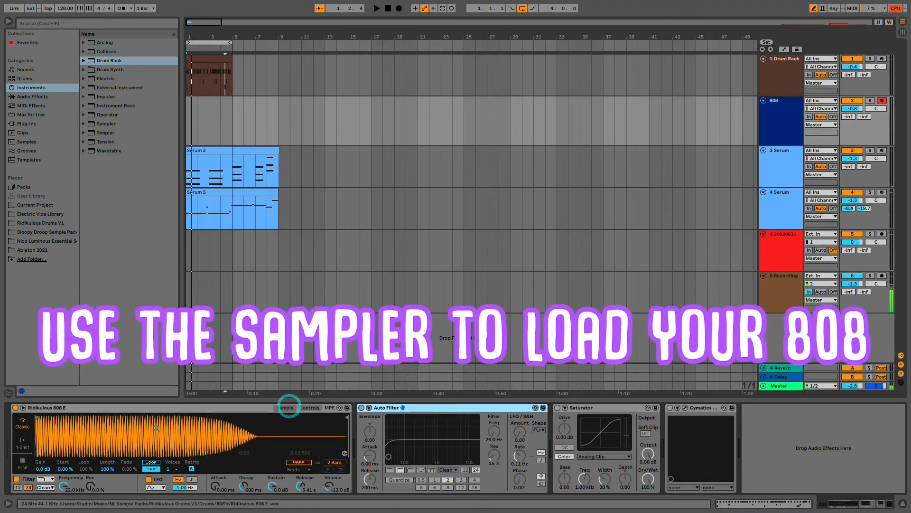
# Step: Load Ridikulous 808 E .wav from the 808's folder of Ridikulous Drums V1 into the 808 track's sampler and audition it
pyautogui.click(26, 223)
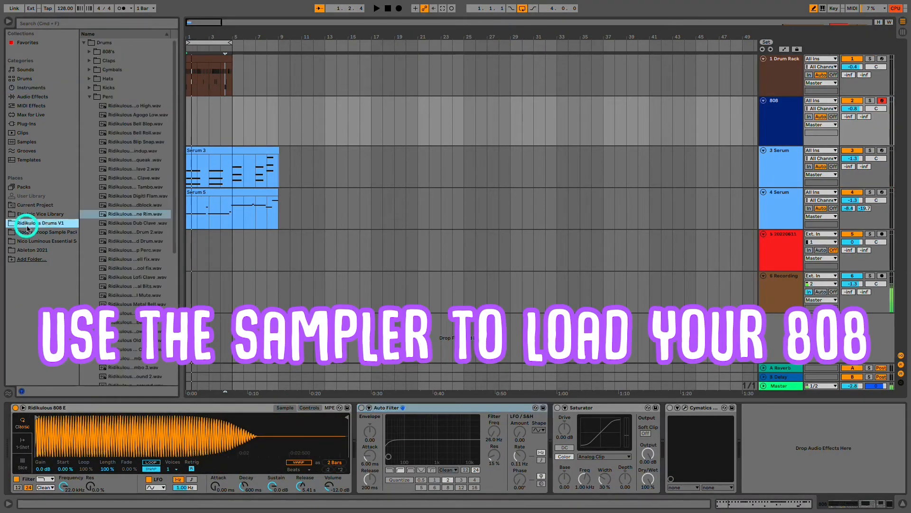
pyautogui.click(90, 97)
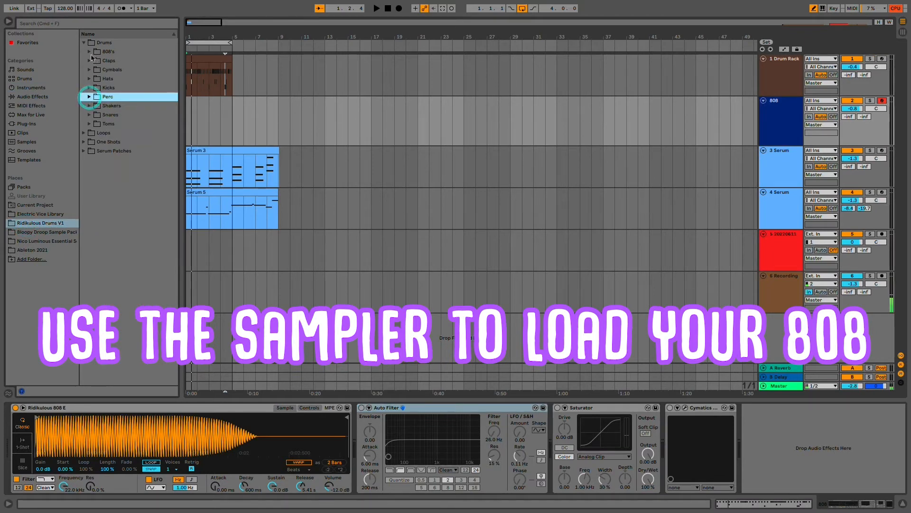
pyautogui.click(89, 52)
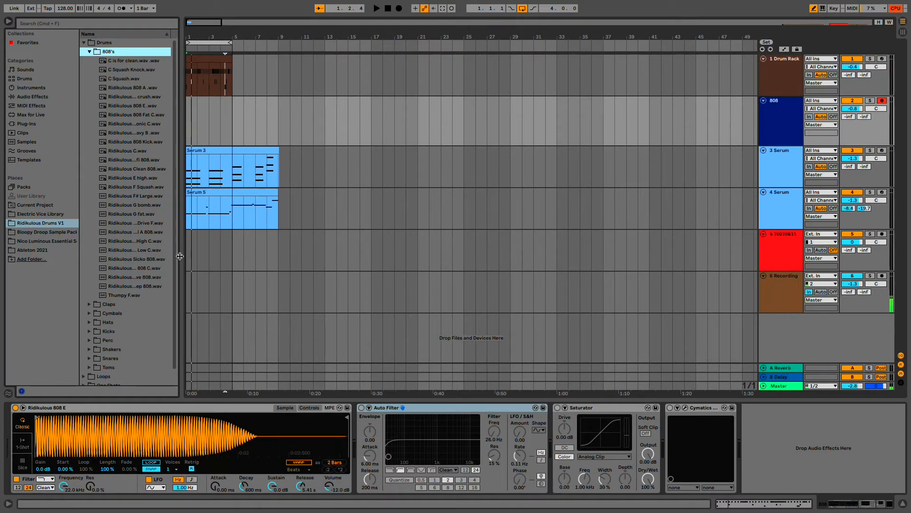
pyautogui.moveTo(180, 256); pyautogui.dragTo(367, 224)
pyautogui.moveTo(125, 106); pyautogui.dragTo(146, 436)
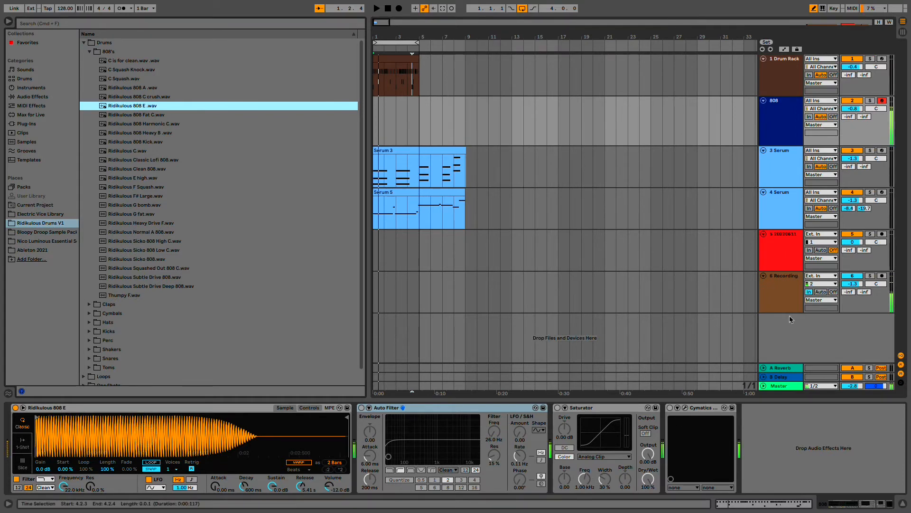
pyautogui.moveTo(909, 223)
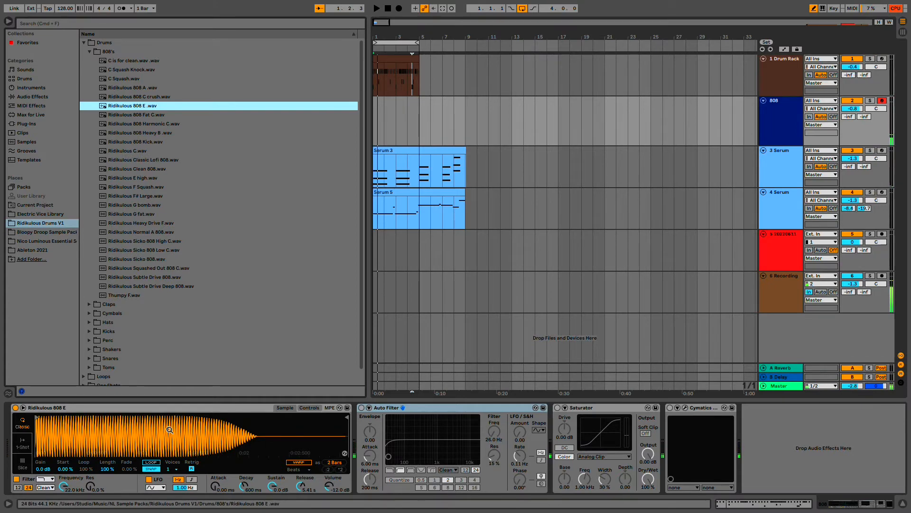
pyautogui.press('space')
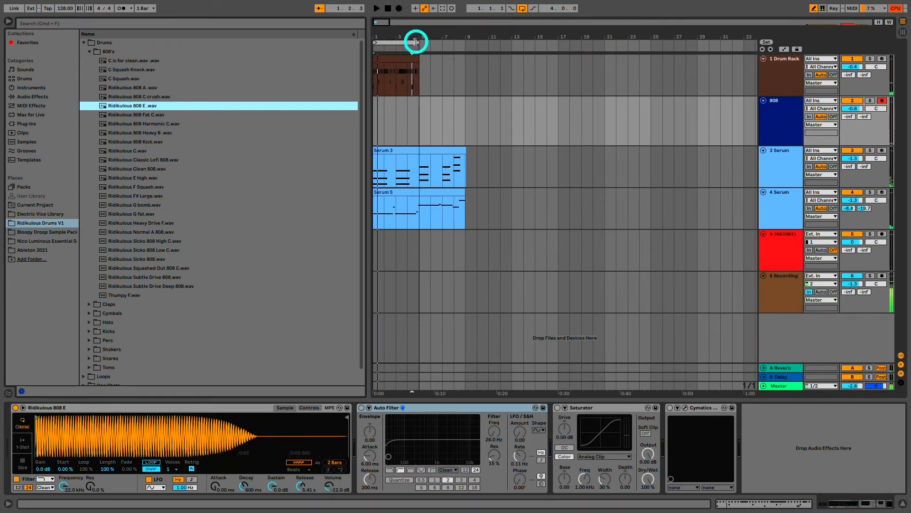
# Step: Extend the arrangement loop to 8 bars and duplicate the four-bar drum clip to fill it
pyautogui.moveTo(415, 42); pyautogui.dragTo(470, 42)
pyautogui.click(407, 60)
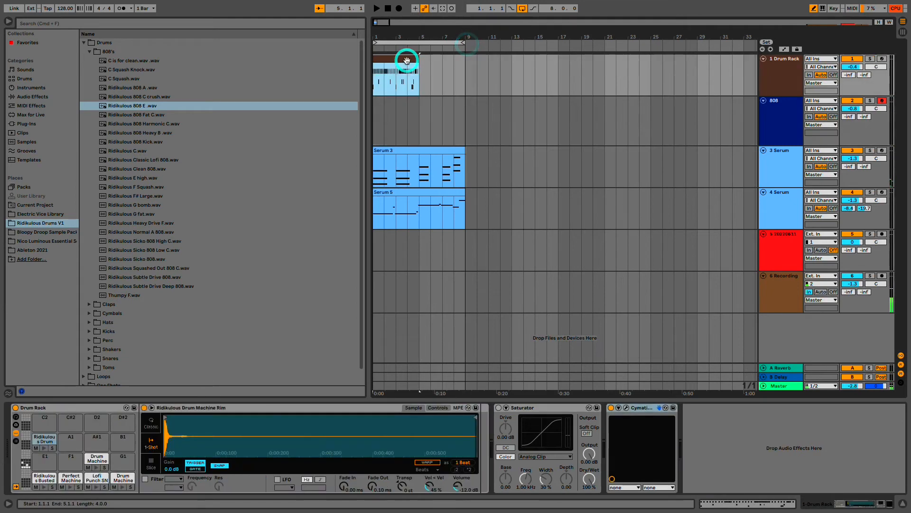
pyautogui.press('super+d')
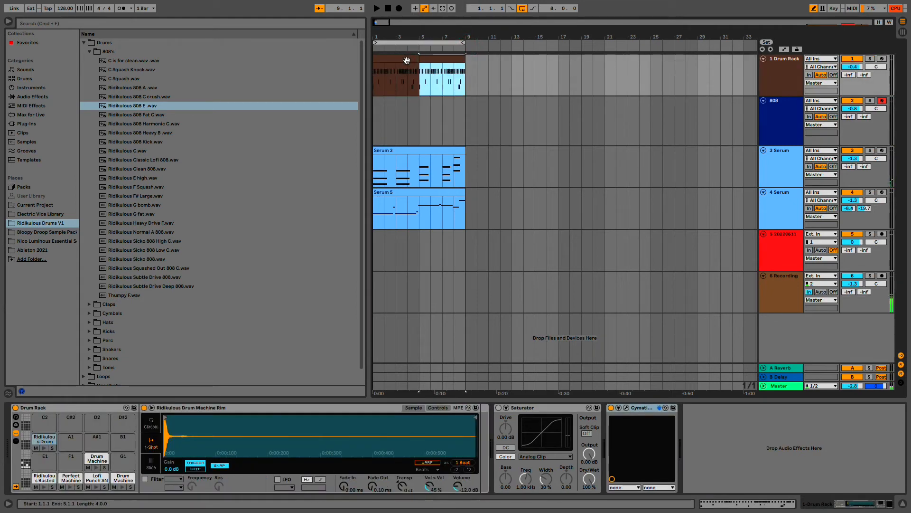
# Step: Enable Cymatics Diablo Lite on the 808 track, close its plug-in window, and listen to the effect
pyautogui.click(783, 125)
pyautogui.press('space')
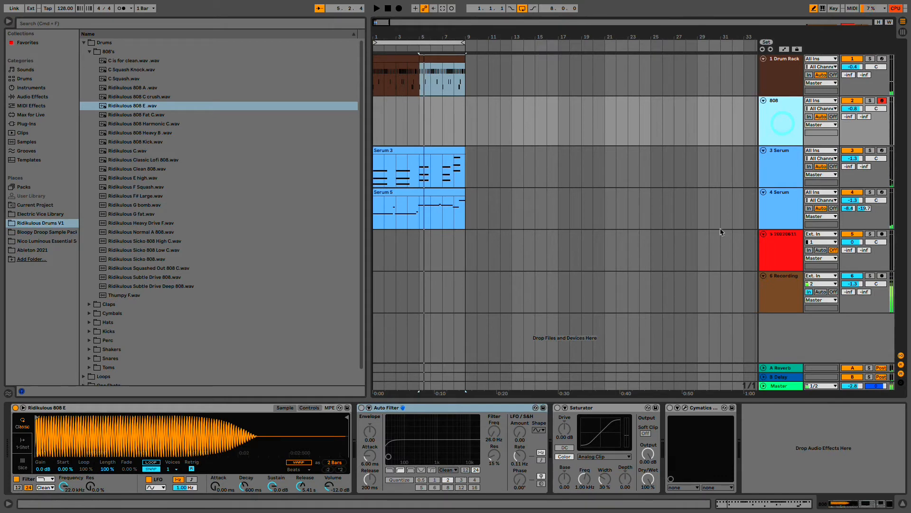
pyautogui.click(684, 408)
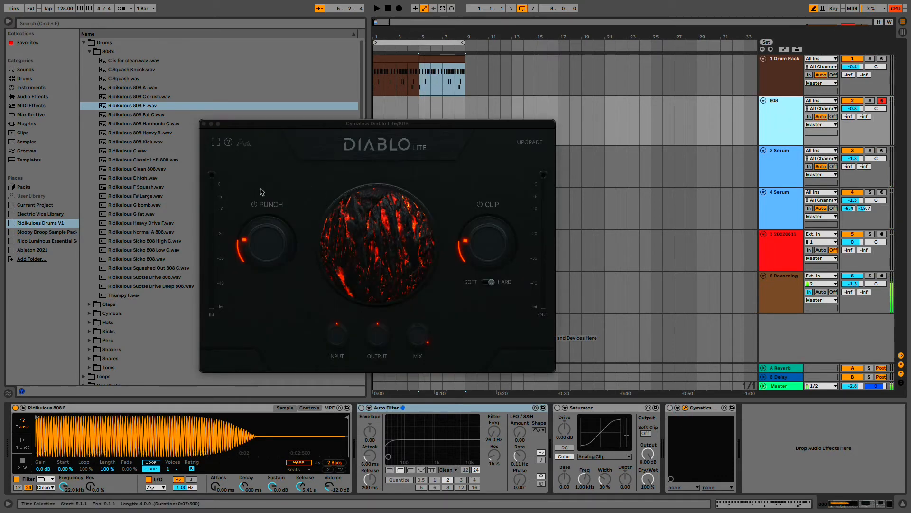
pyautogui.click(670, 408)
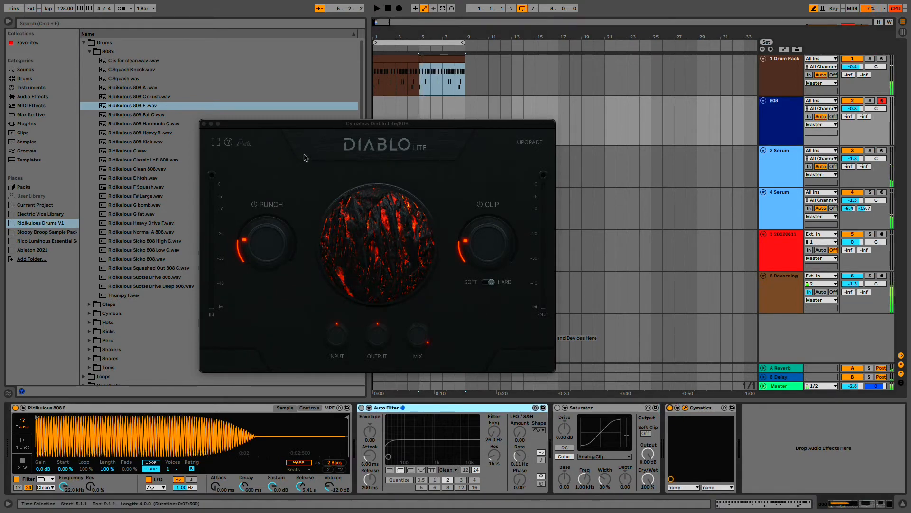
pyautogui.click(204, 124)
pyautogui.click(375, 131)
pyautogui.press('space')
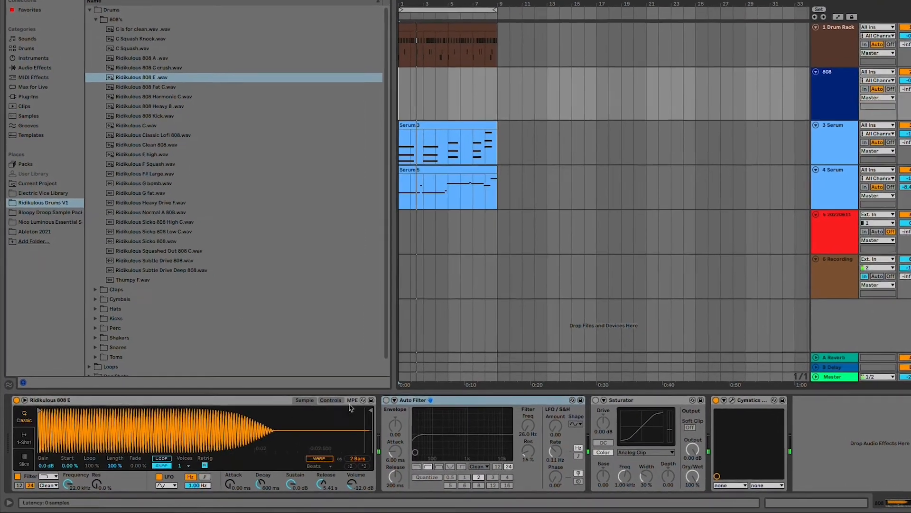
# Step: Set the 808 sampler's glide mode to Portamento and its voices to 1, and test the sound
pyautogui.click(310, 408)
pyautogui.click(369, 458)
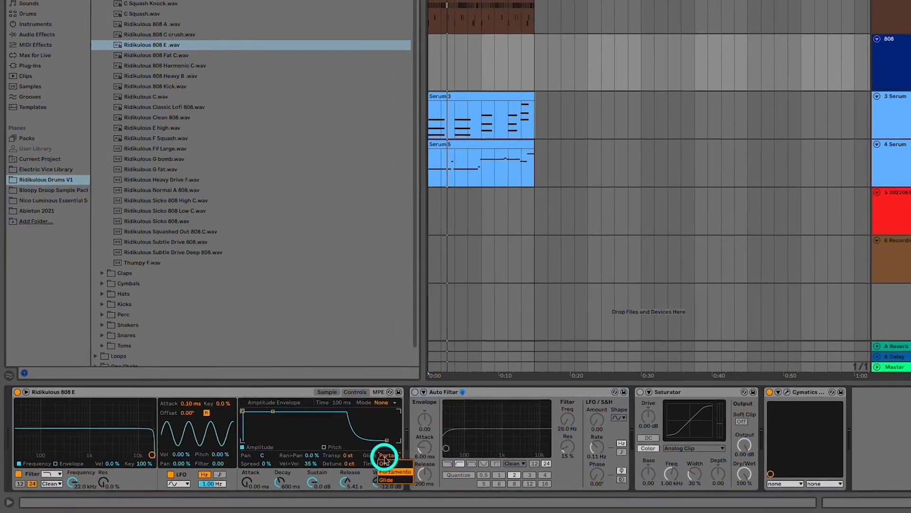
pyautogui.click(399, 470)
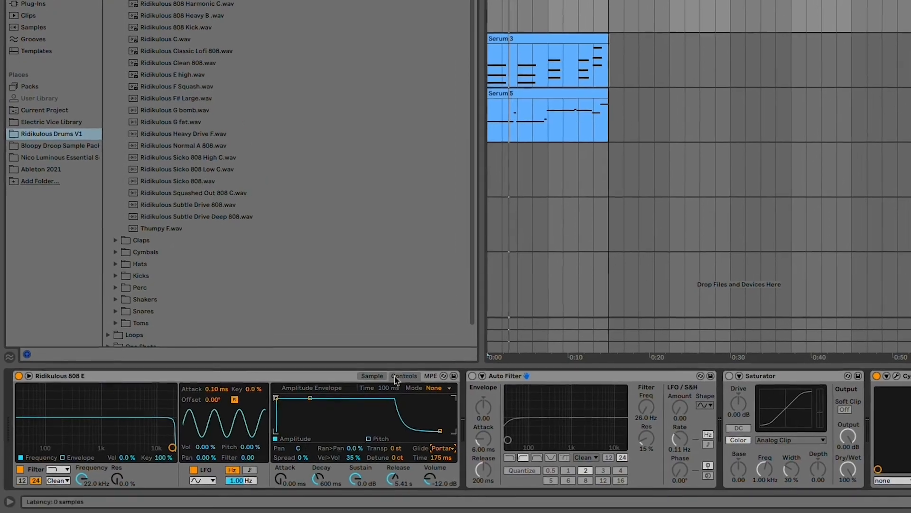
pyautogui.click(366, 378)
pyautogui.click(218, 457)
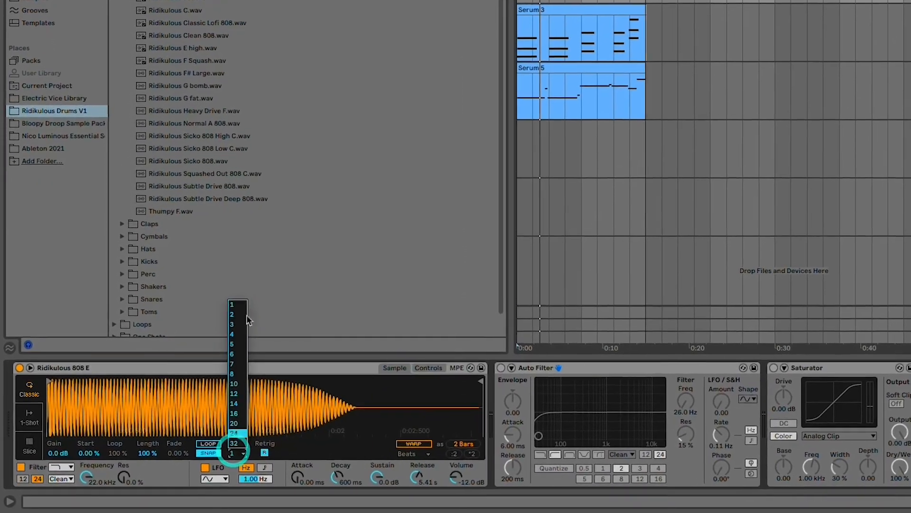
pyautogui.click(233, 306)
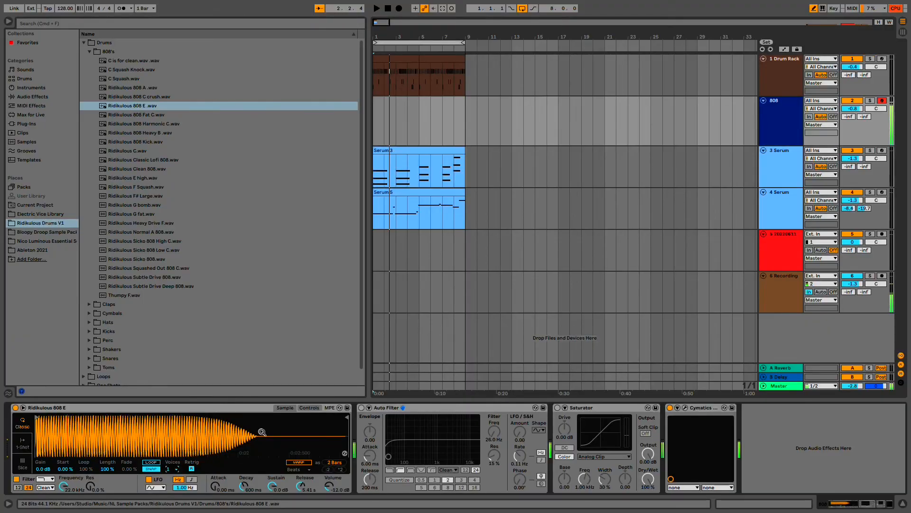
pyautogui.press('space')
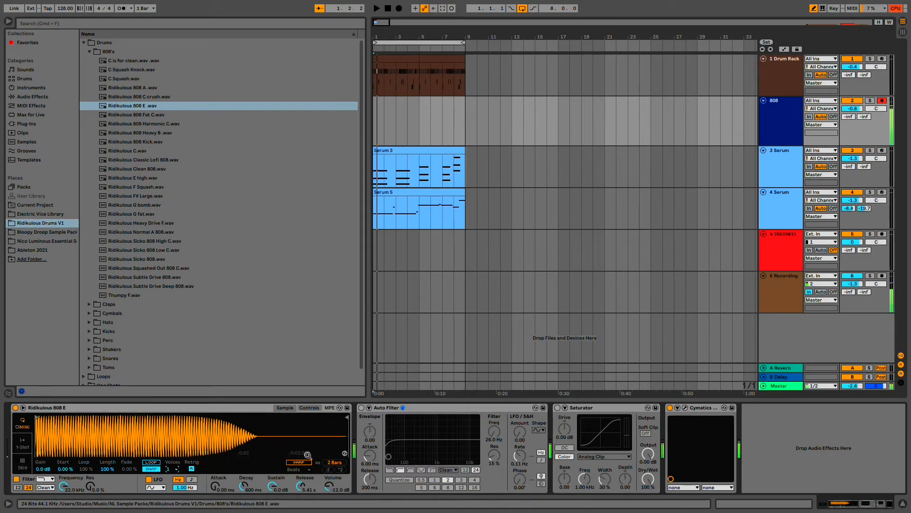
# Step: Record the 808 bass line from bar 1 across the 8-bar loop and play the take back
pyautogui.click(378, 133)
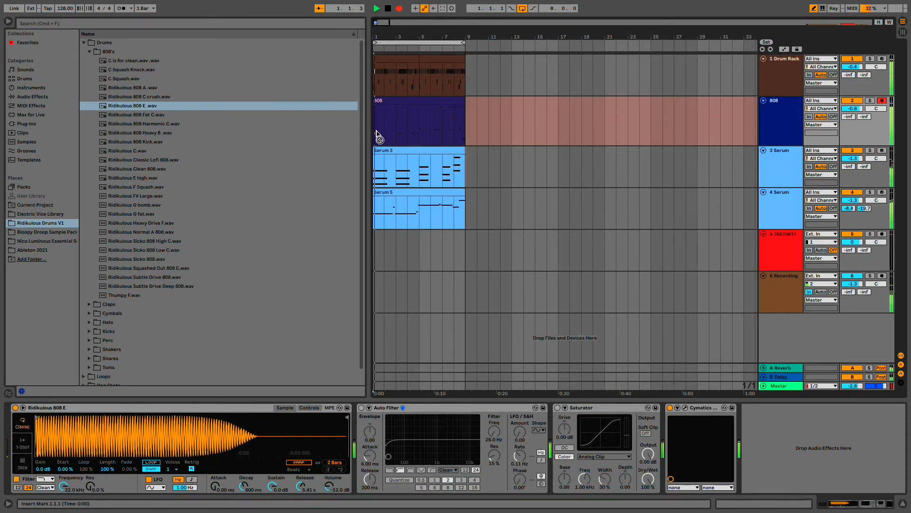
pyautogui.press('space')
pyautogui.press('space')
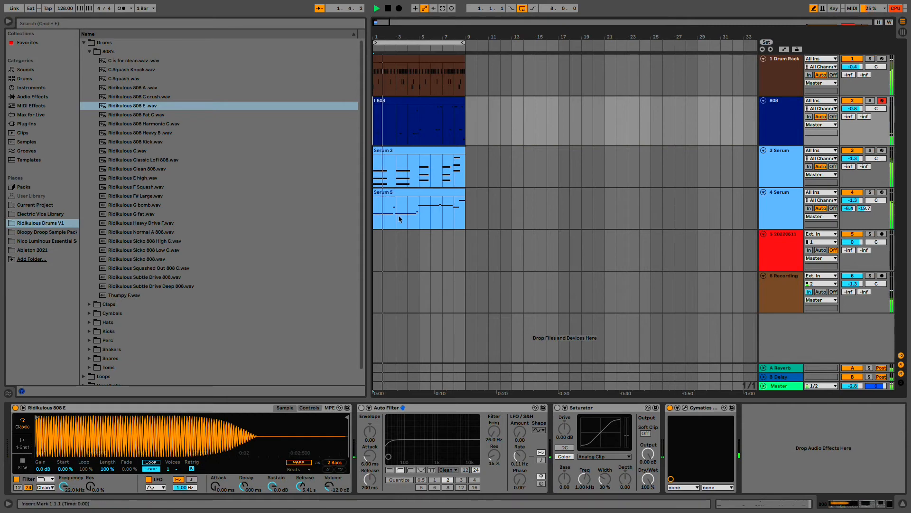
# Step: Open the recorded 808 clip, quantize the start of all its notes to the current grid at 92%, and play it back
pyautogui.press('+')
pyautogui.press('+')
pyautogui.click(375, 100)
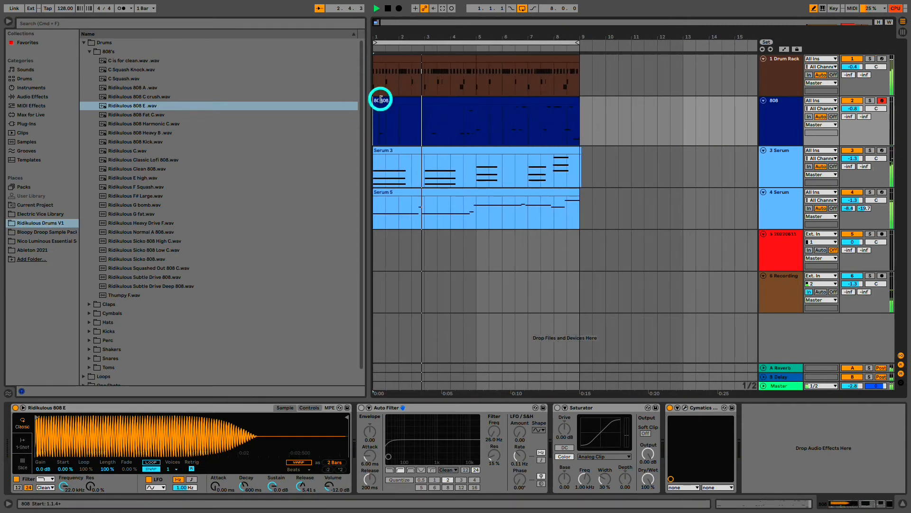
pyautogui.click(388, 98)
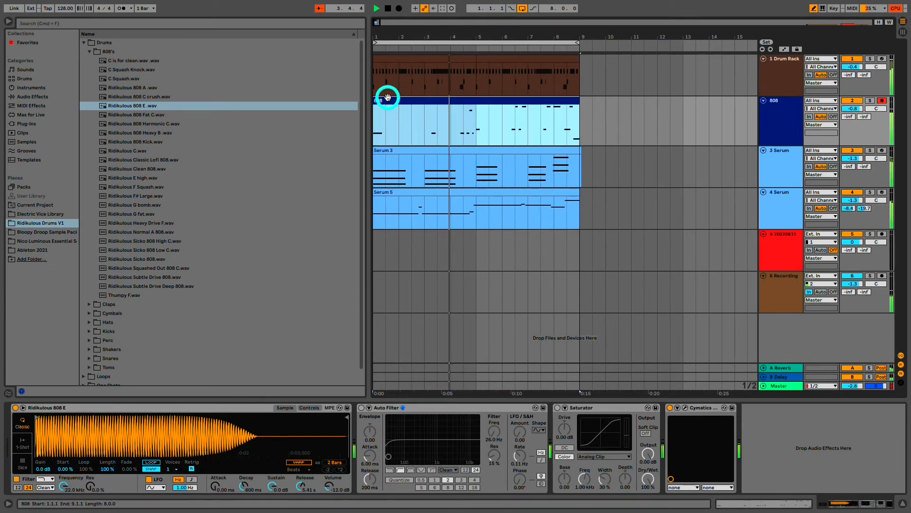
pyautogui.doubleClick(387, 100)
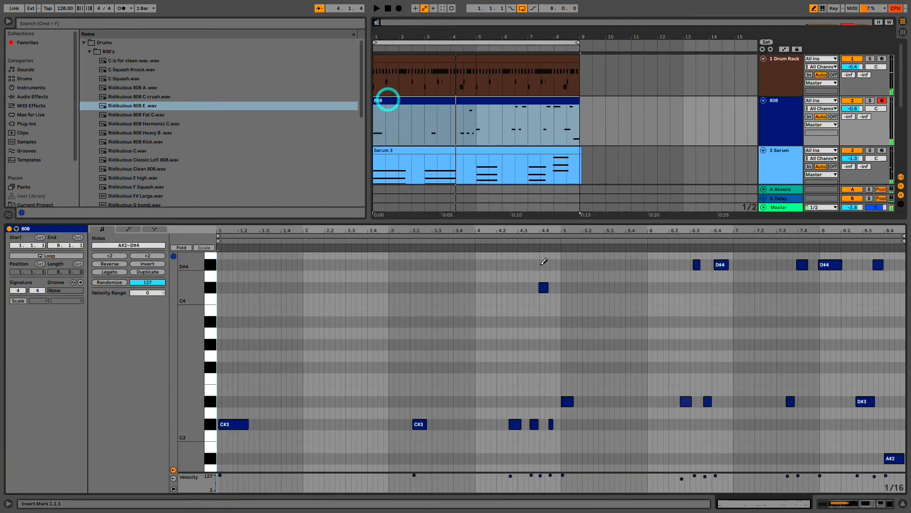
pyautogui.press('super+a')
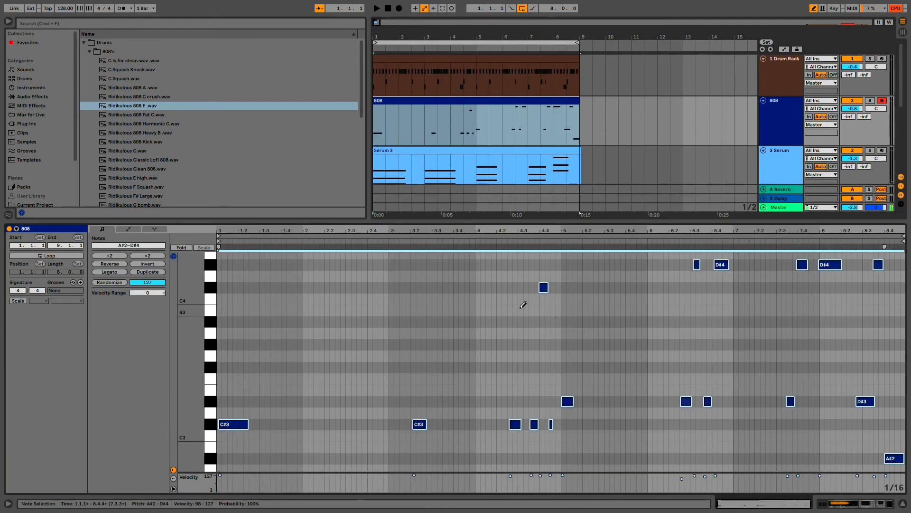
pyautogui.press('super+shift+u')
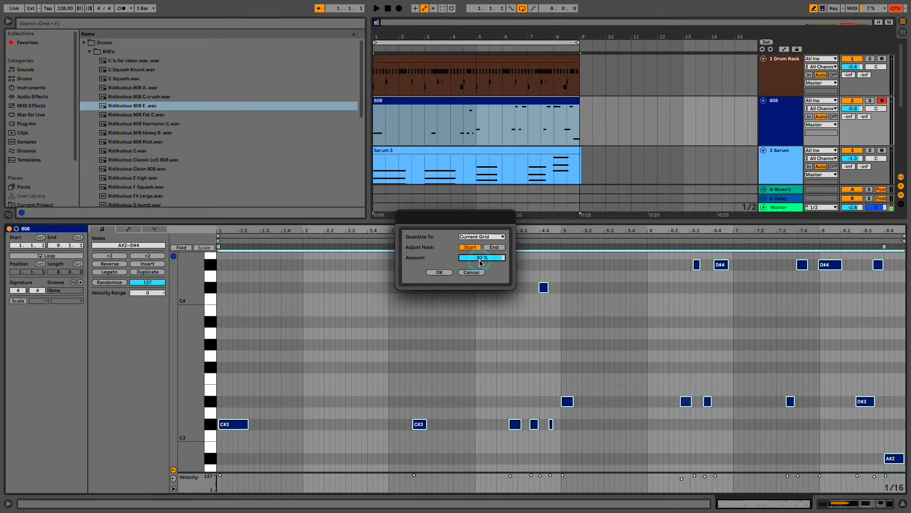
pyautogui.click(438, 272)
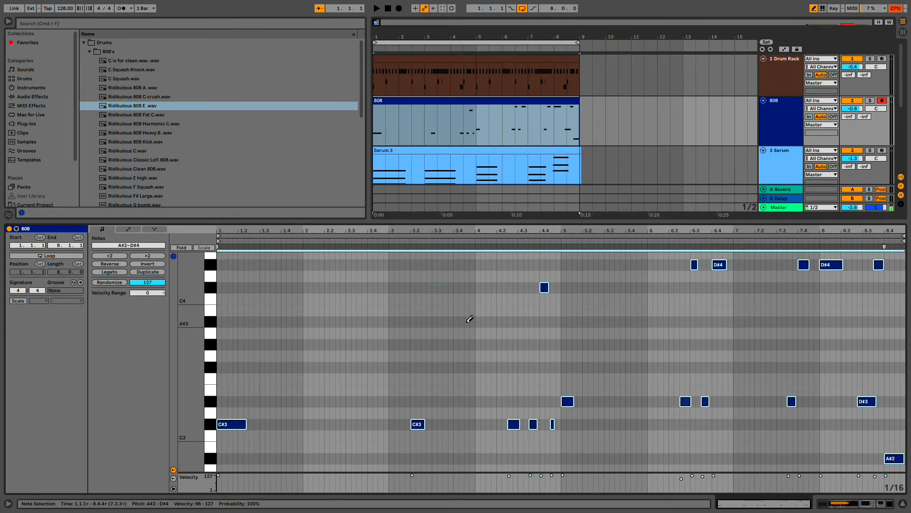
pyautogui.press('space')
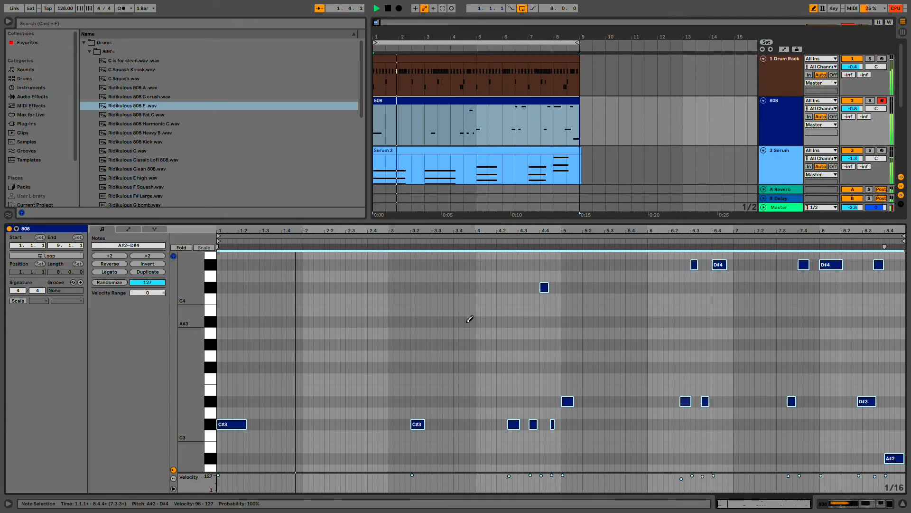
pyautogui.press('space')
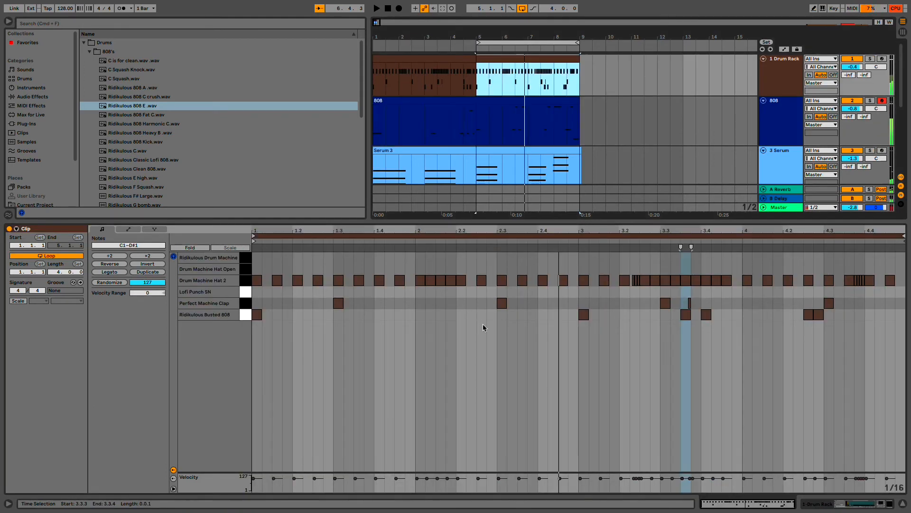
# Step: Edit the Ridikulous Busted 808 kick pattern in the second drum clip, adding hits at 2.2.3, 2.3.3, 4.3.3 and 4.4.1
pyautogui.click(477, 320)
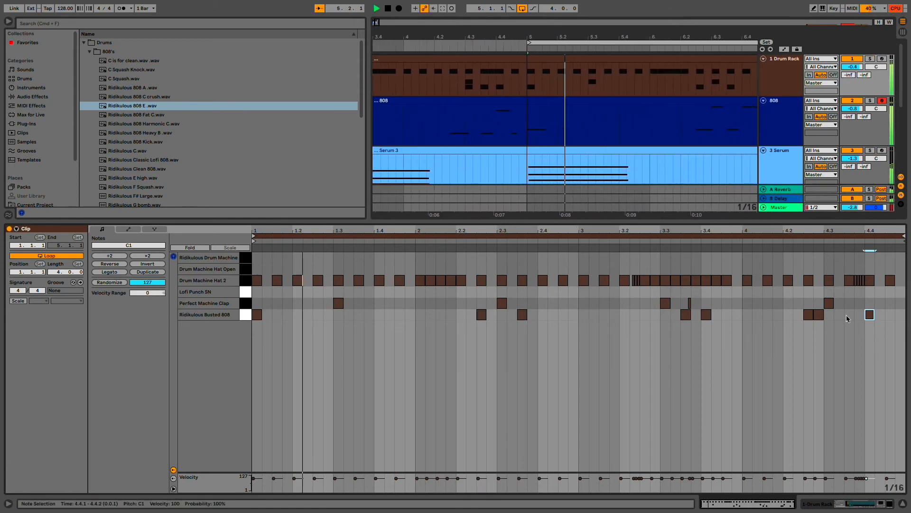
pyautogui.click(848, 315)
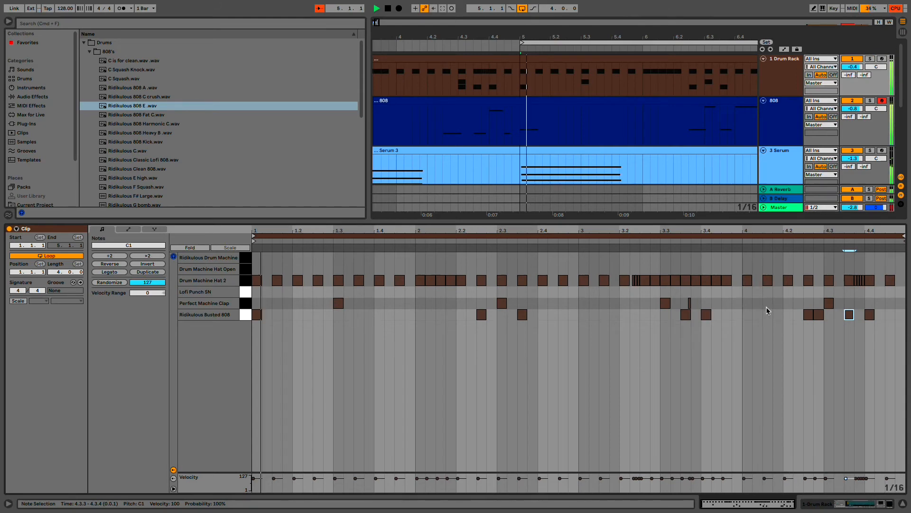
pyautogui.scroll(-3, 613, 125)
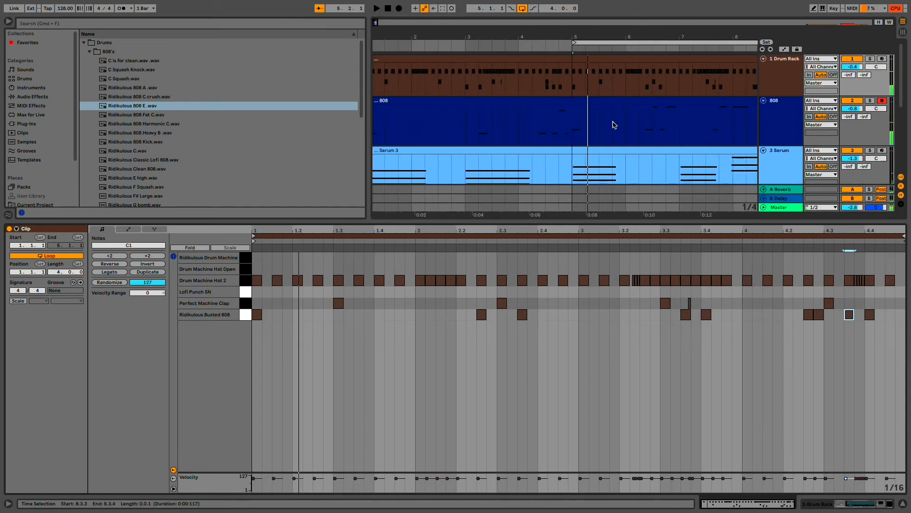
pyautogui.press('space')
pyautogui.press('super+z')
pyautogui.press('super+z')
pyautogui.press('super+z')
# Step: Loop the selection of everything in the arrangement, and enlarge the arrangement area by shrinking the clip view and the browser
pyautogui.click(611, 123)
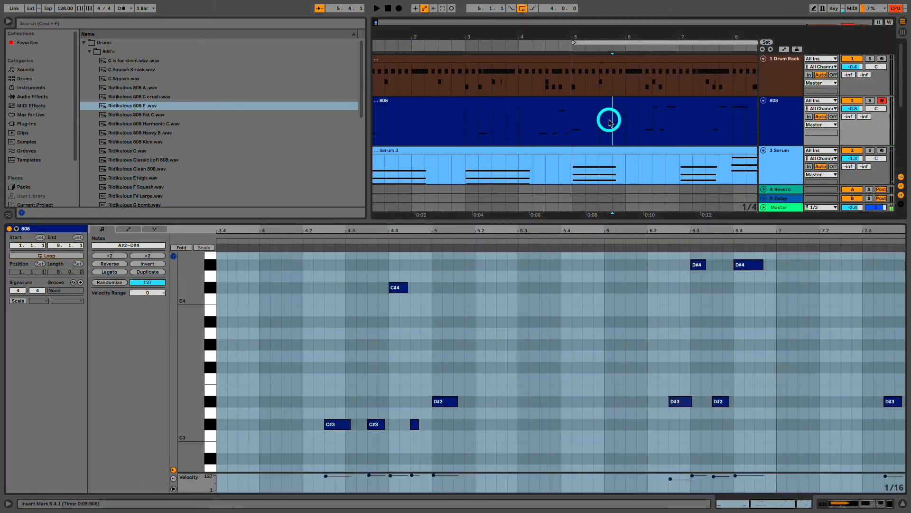
pyautogui.press('super+a')
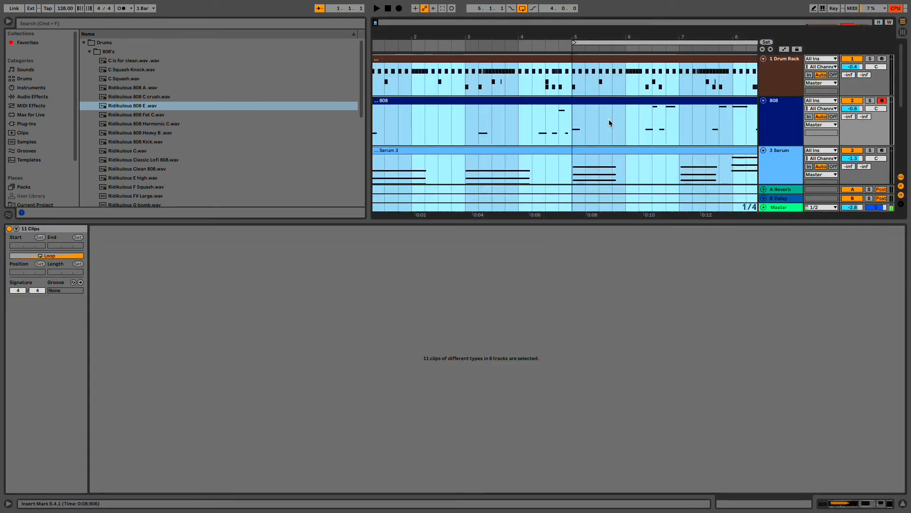
pyautogui.press('super+l')
pyautogui.scroll(-5, 561, 116)
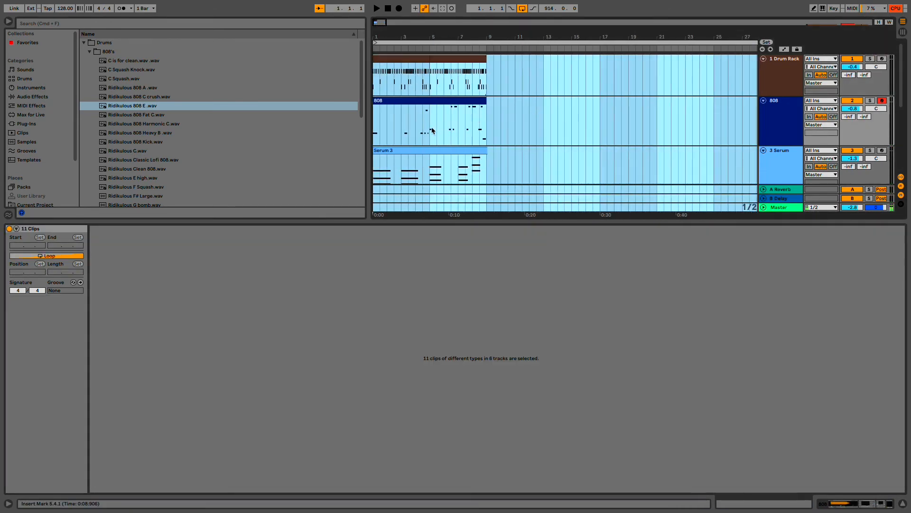
pyautogui.moveTo(453, 219); pyautogui.dragTo(470, 449)
pyautogui.moveTo(367, 370); pyautogui.dragTo(148, 321)
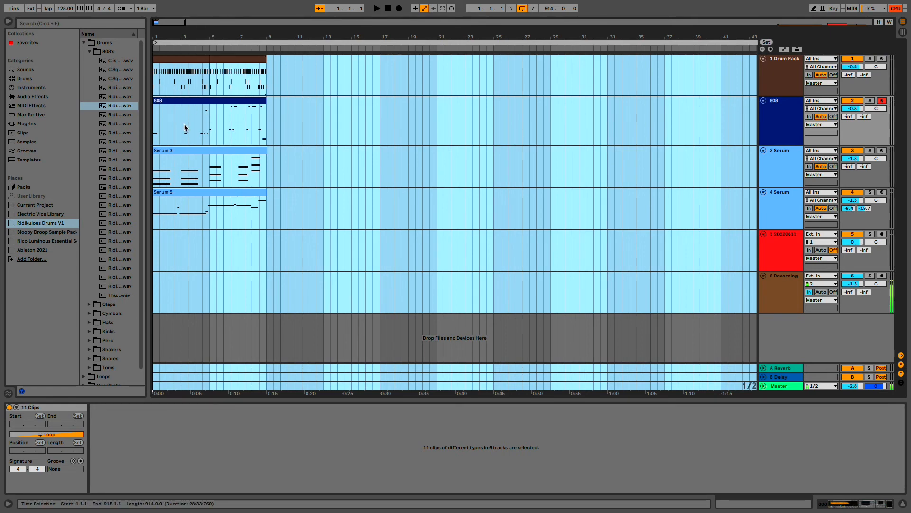
# Step: Duplicate the eight-bar drum, 808 and both Serum parts to fill bars 9 to 16
pyautogui.click(169, 103)
pyautogui.press('space')
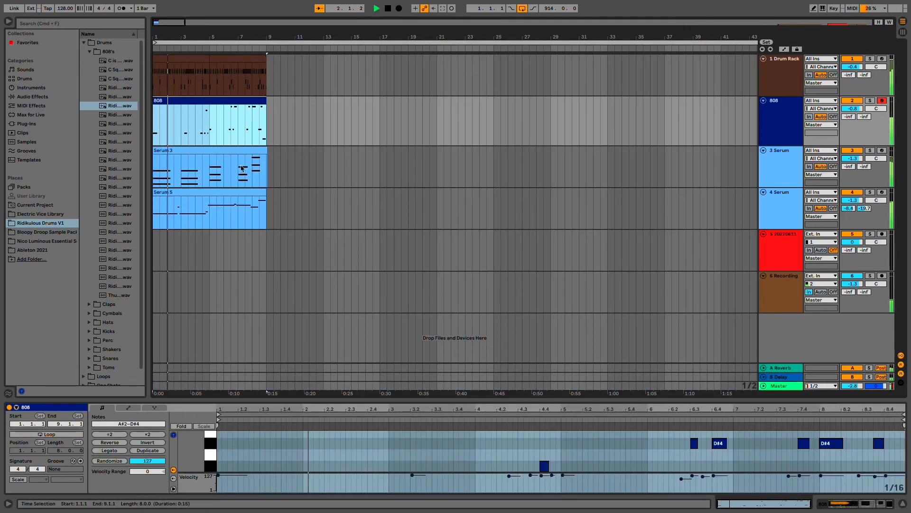
pyautogui.click(173, 207)
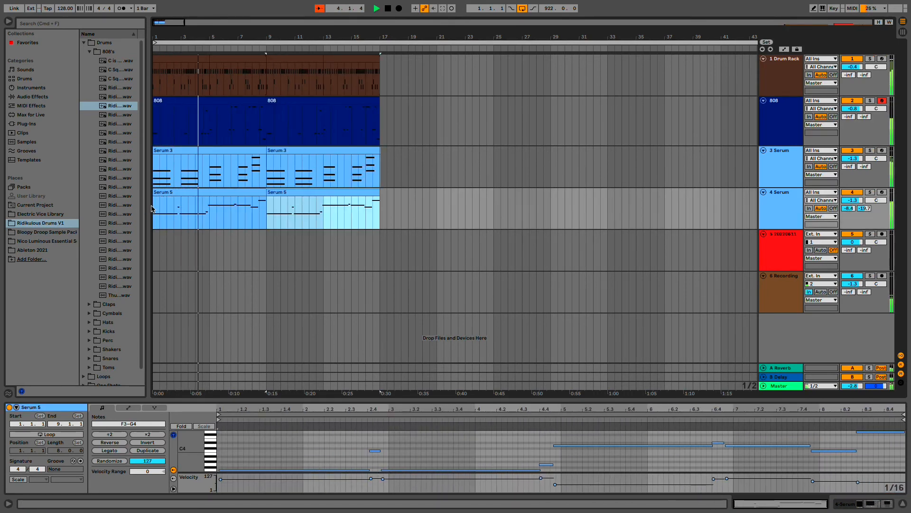
pyautogui.press('super+d')
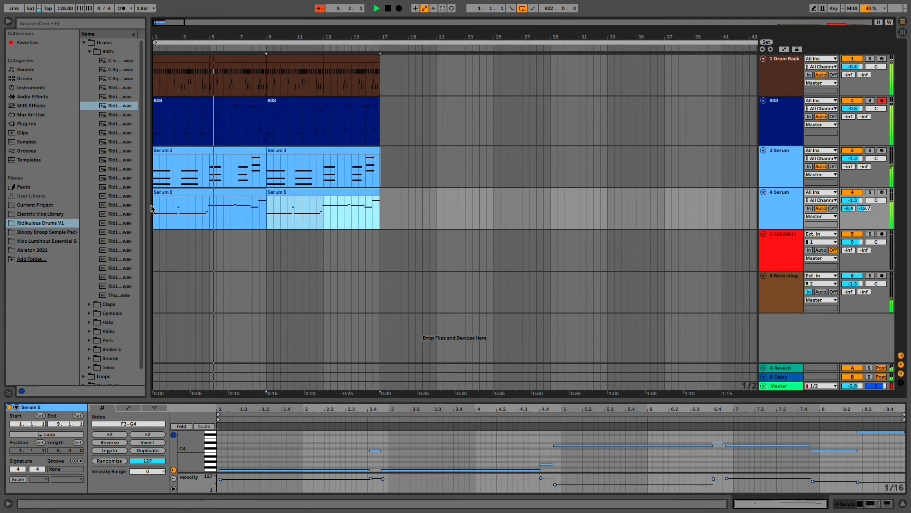
# Step: Freeze the 4 Serum track and copy both of its Serum 5 clips as audio onto track 5, at bars 1 and 9
pyautogui.rightClick(787, 208)
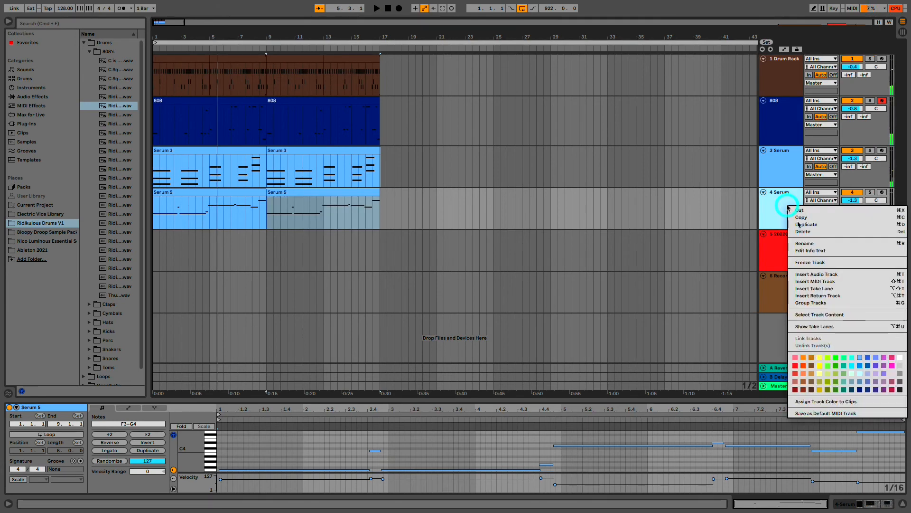
pyautogui.click(824, 264)
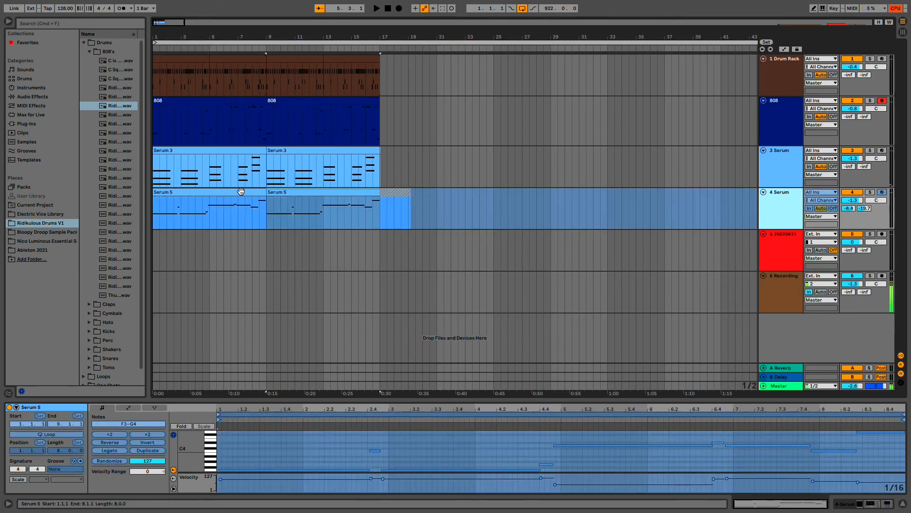
pyautogui.moveTo(241, 191); pyautogui.dragTo(236, 234)
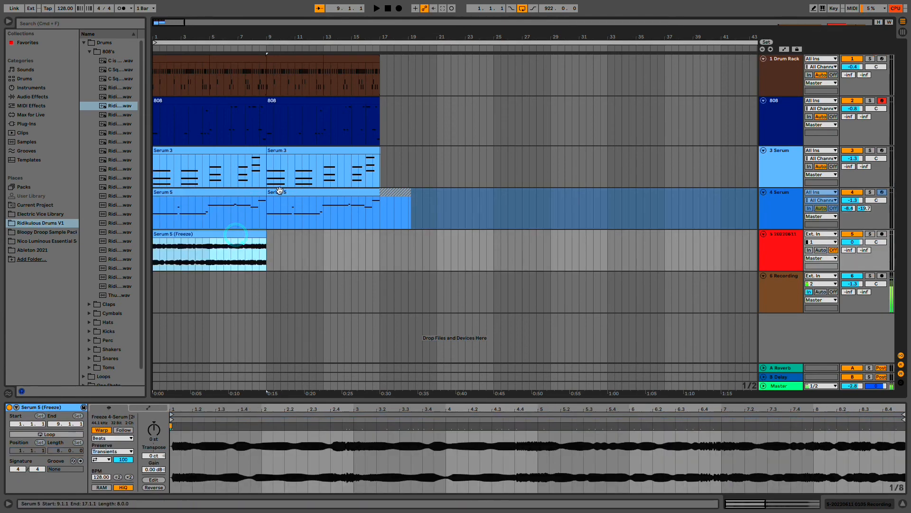
pyautogui.moveTo(279, 190); pyautogui.dragTo(277, 230)
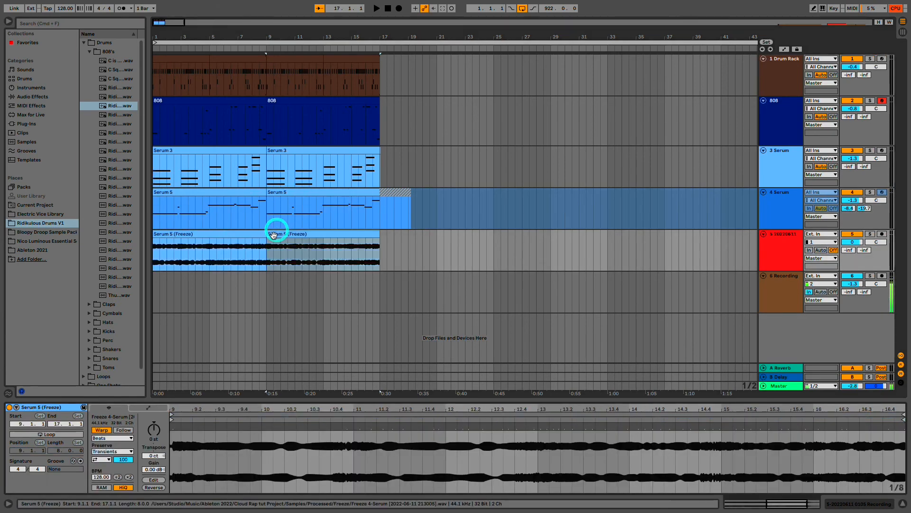
# Step: Turn off Warp on both Serum 5 (Freeze) audio clips and play the arrangement
pyautogui.click(274, 235)
pyautogui.click(106, 430)
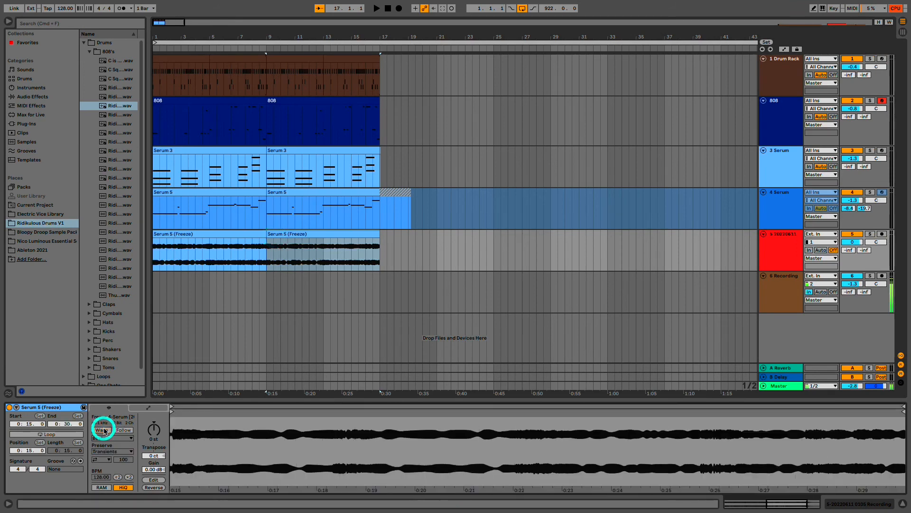
pyautogui.click(193, 231)
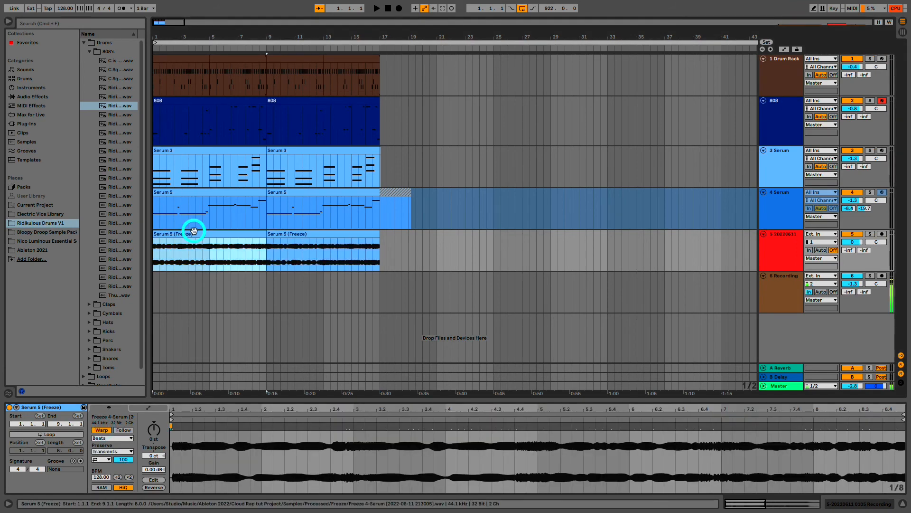
pyautogui.click(103, 431)
pyautogui.click(164, 240)
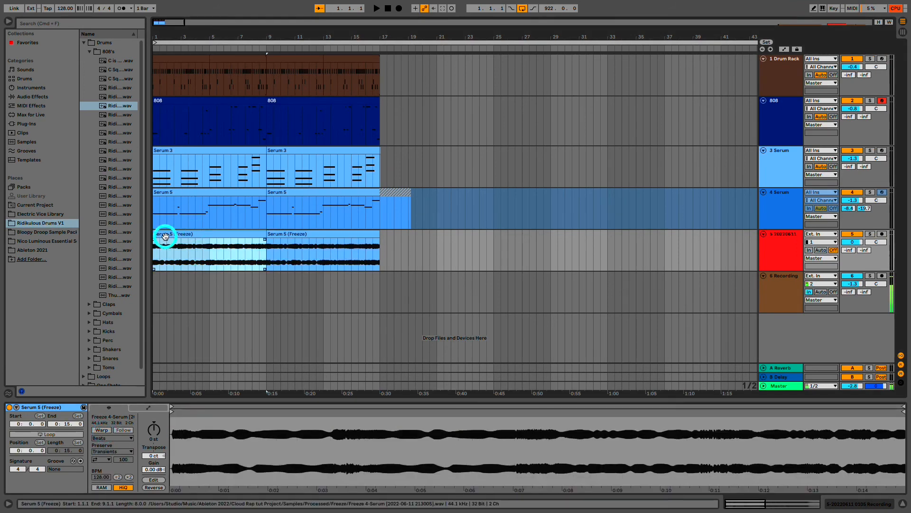
pyautogui.press('space')
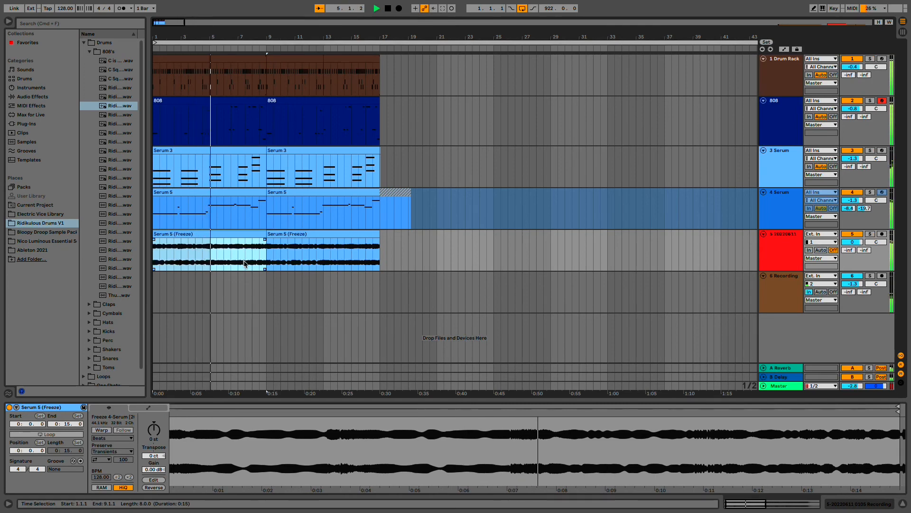
pyautogui.scroll(-5, 275, 267)
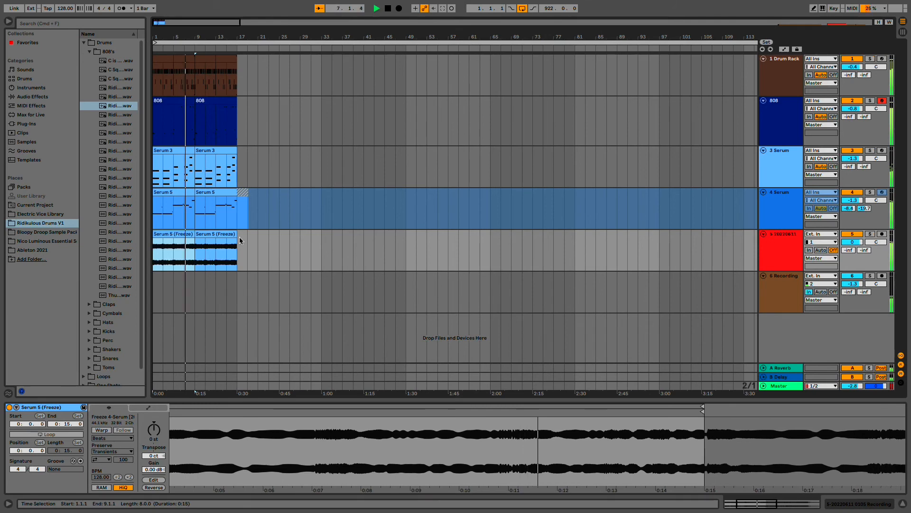
# Step: Show the Transpose envelope of Drum Machine Hat 2 for the second drum clip
pyautogui.moveTo(508, 4)
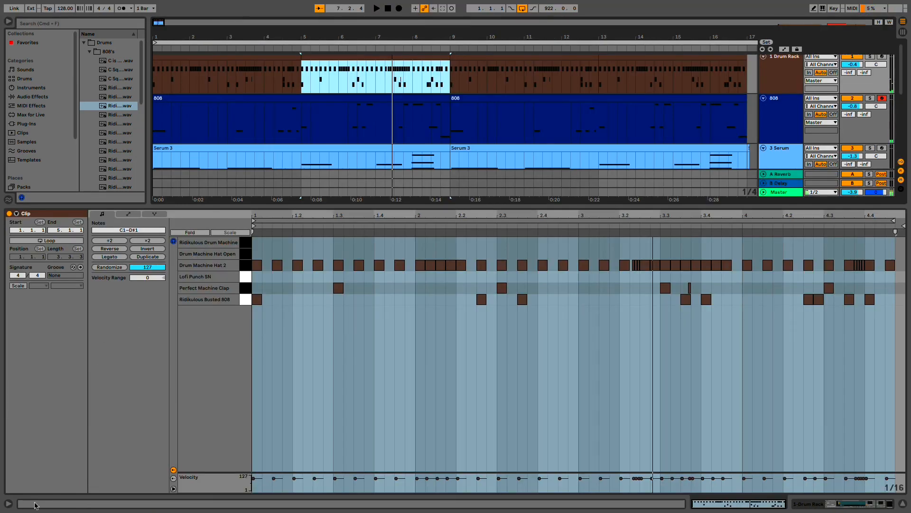
pyautogui.click(154, 215)
pyautogui.click(131, 214)
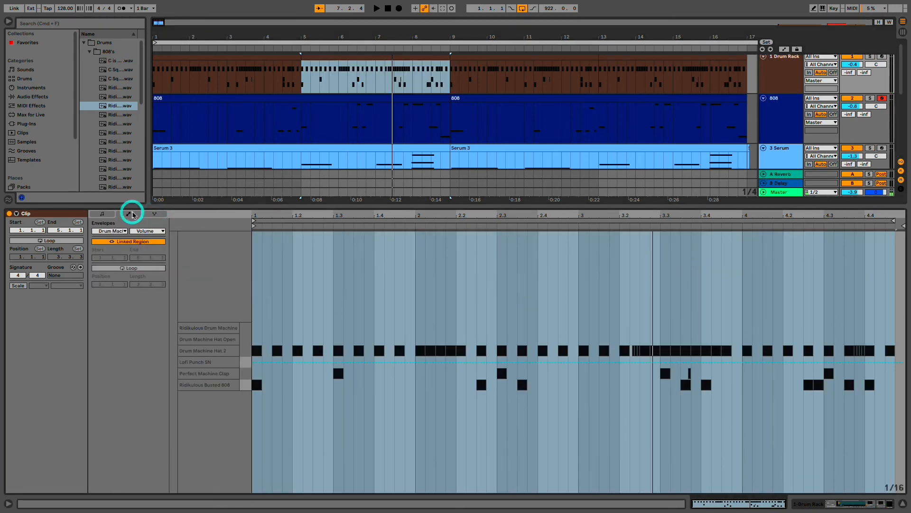
pyautogui.click(122, 231)
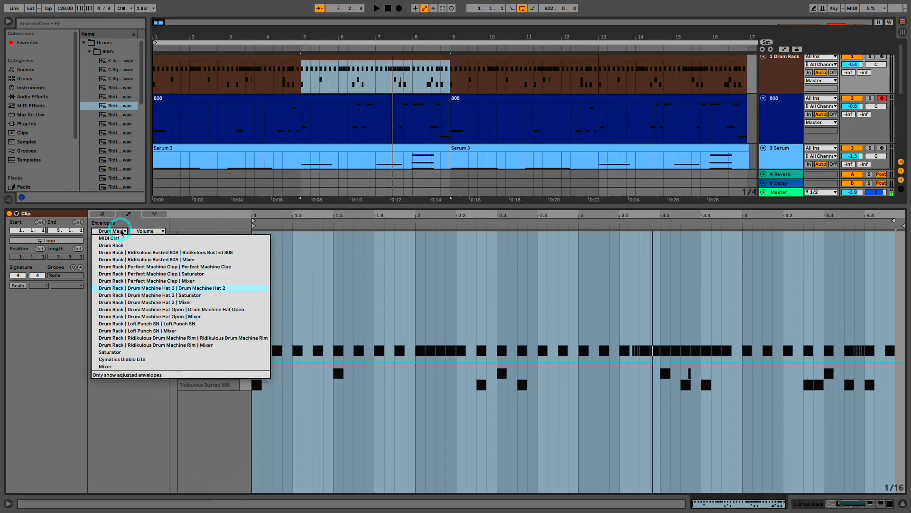
pyautogui.click(133, 289)
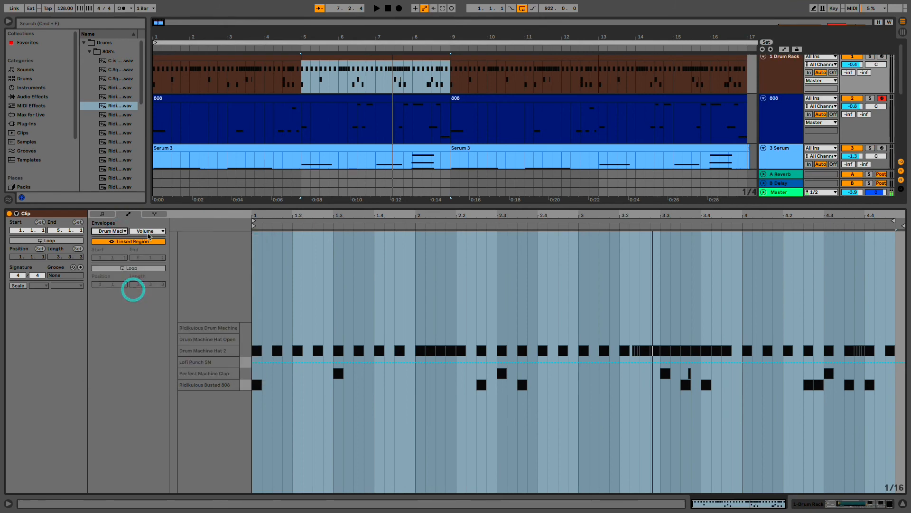
pyautogui.click(148, 231)
pyautogui.click(152, 252)
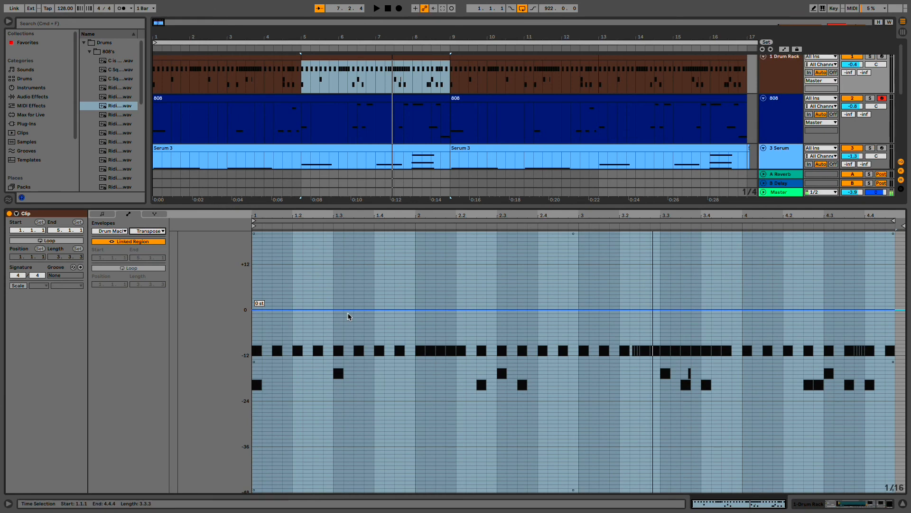
# Step: In the first drum clip, draw a descending Hat 2 Transpose staircase over the bar 2 roll, from about -7 to -20 st, and play it
pyautogui.click(274, 58)
pyautogui.press('space')
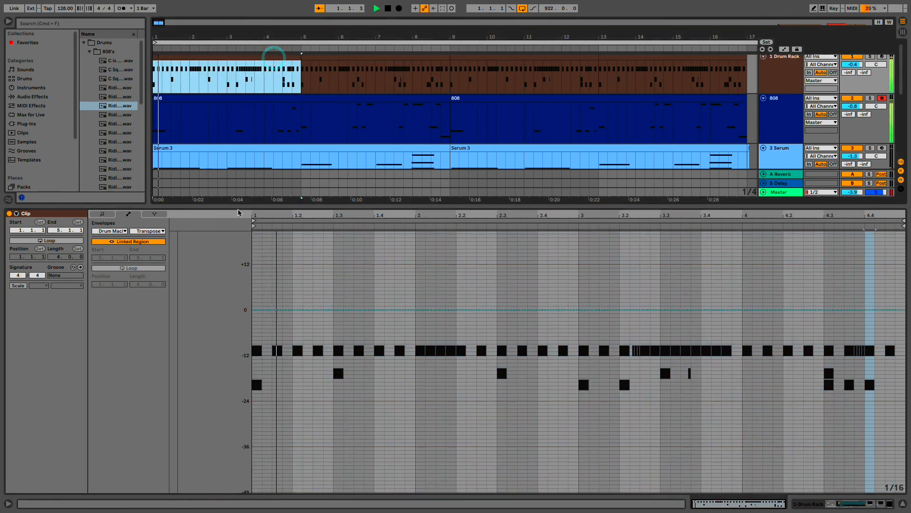
pyautogui.press('b')
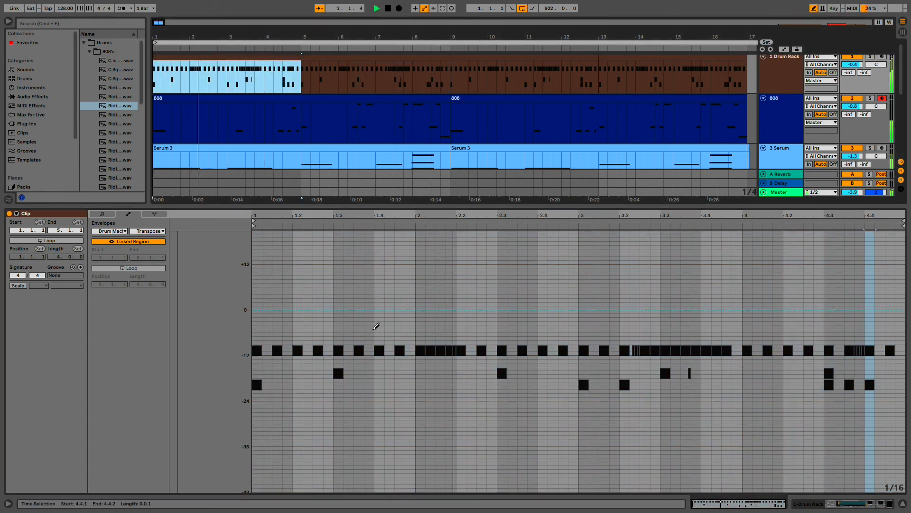
pyautogui.click(419, 335)
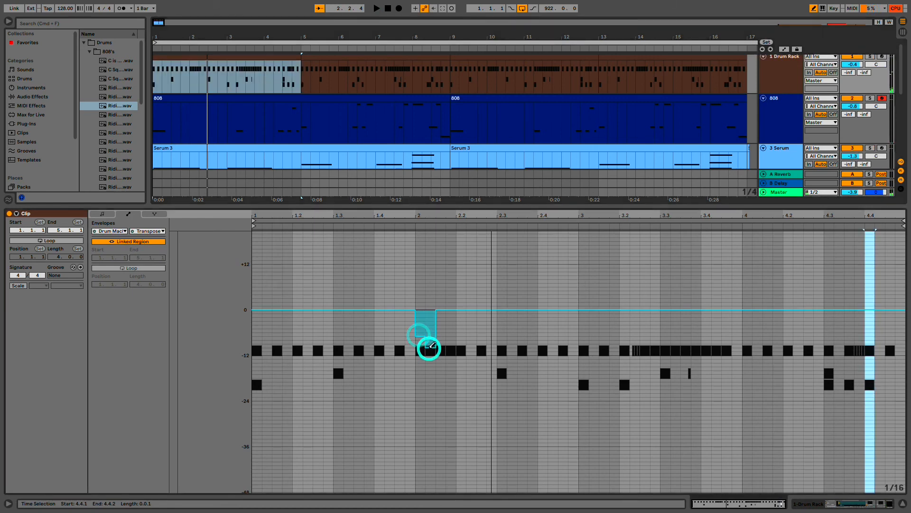
pyautogui.moveTo(430, 347); pyautogui.dragTo(440, 357)
pyautogui.click(455, 380)
pyautogui.press('space')
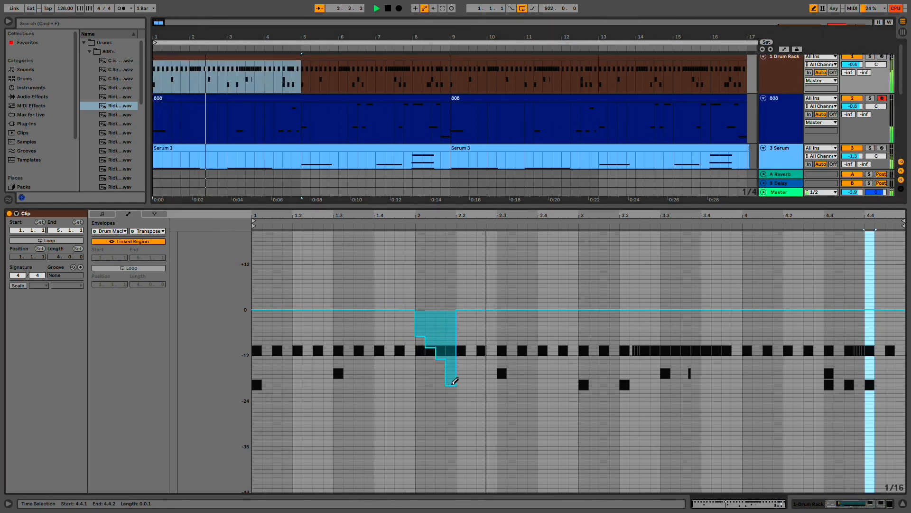
pyautogui.press('space')
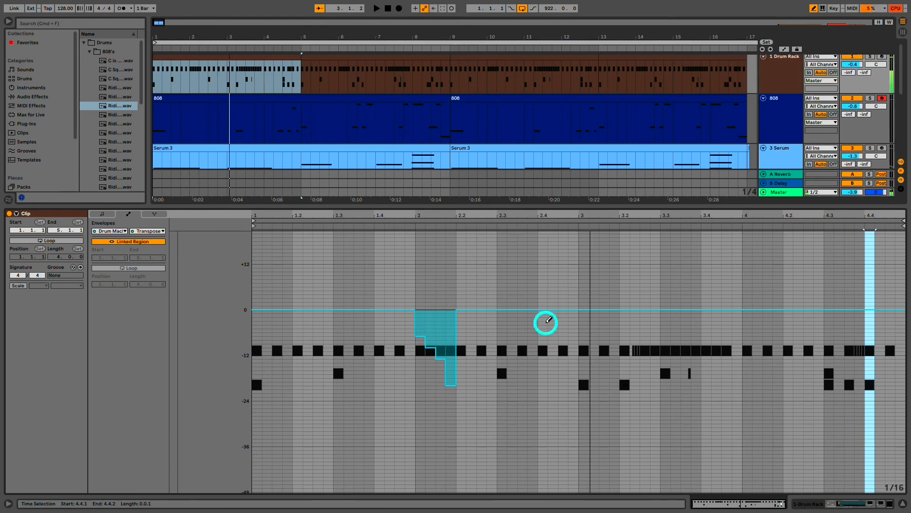
# Step: Add two short Transpose dips of about -4 and -2 st at 2.4, and extend the bar 2 fall to about -23 st at 2.2
pyautogui.click(563, 315)
pyautogui.press('space')
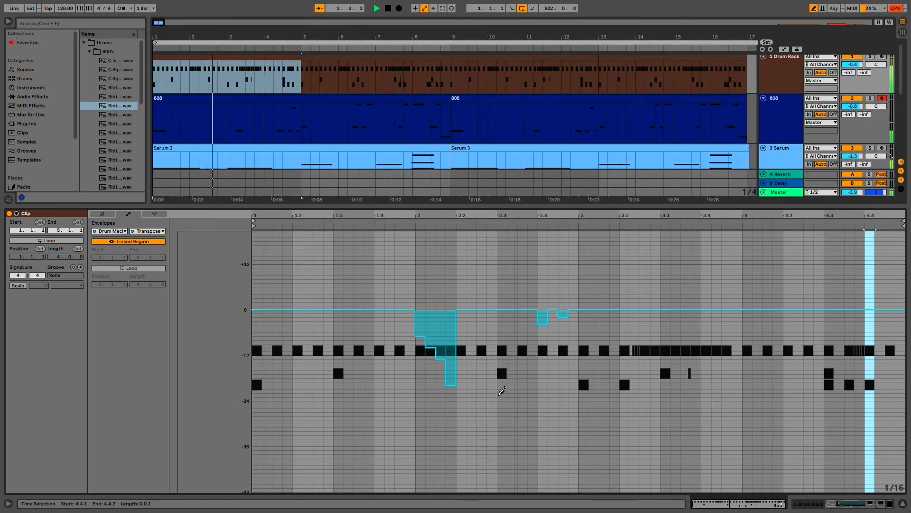
pyautogui.press('space')
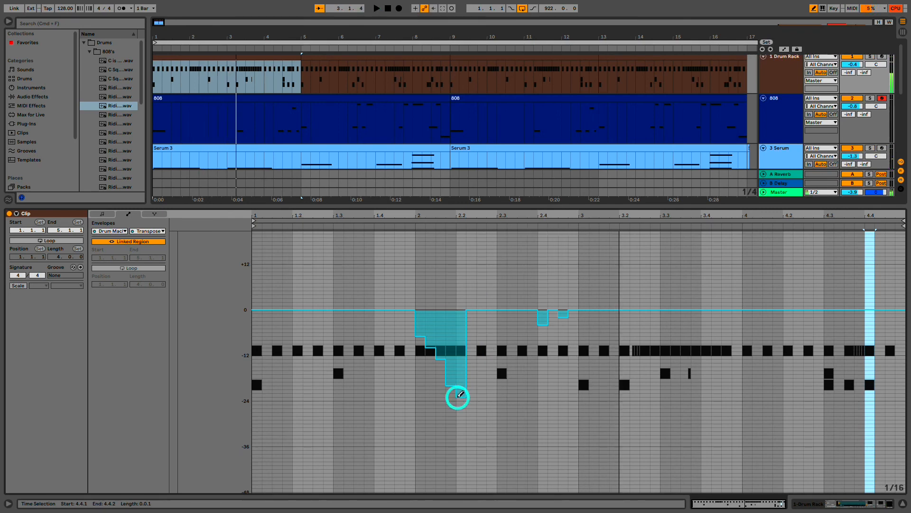
pyautogui.click(459, 395)
pyautogui.press('space')
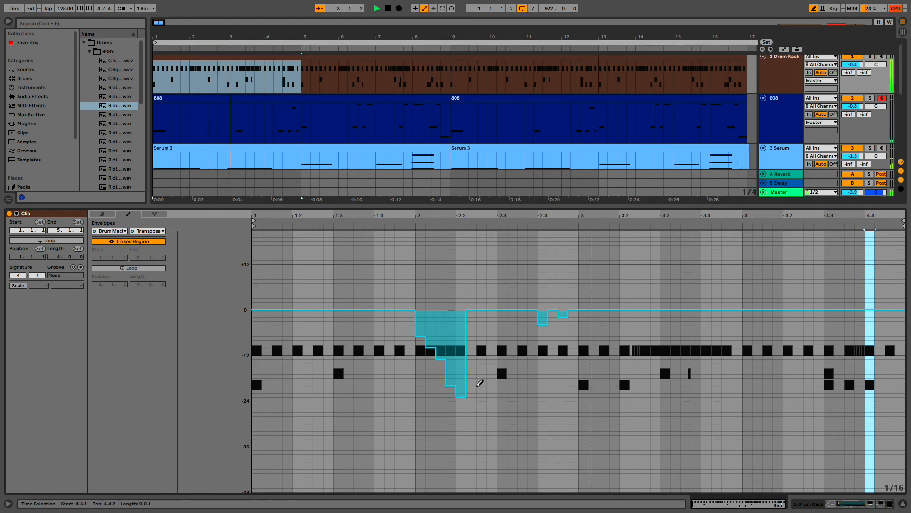
pyautogui.press('space')
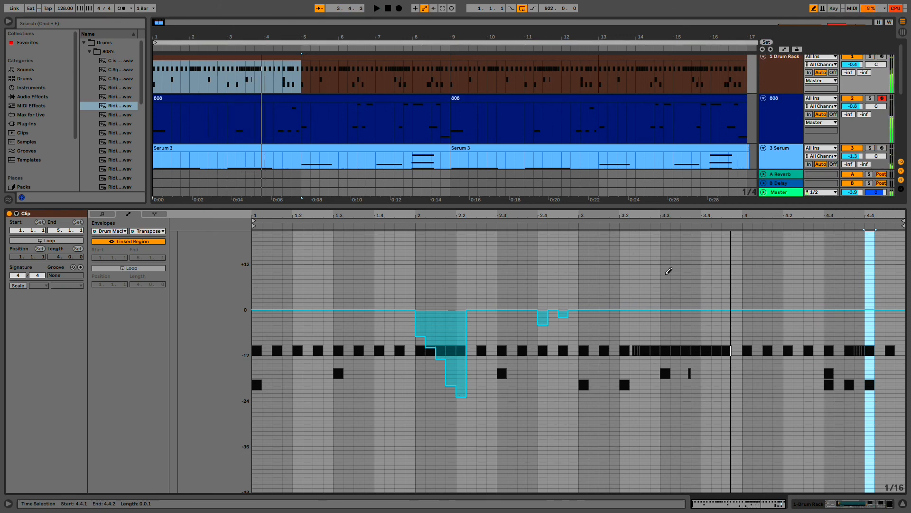
# Step: Draw raised Transpose steps over the bar 3 hat roll, stepping down from about +7 to +3 st around 3.3
pyautogui.moveTo(664, 274); pyautogui.dragTo(673, 273)
pyautogui.press('space')
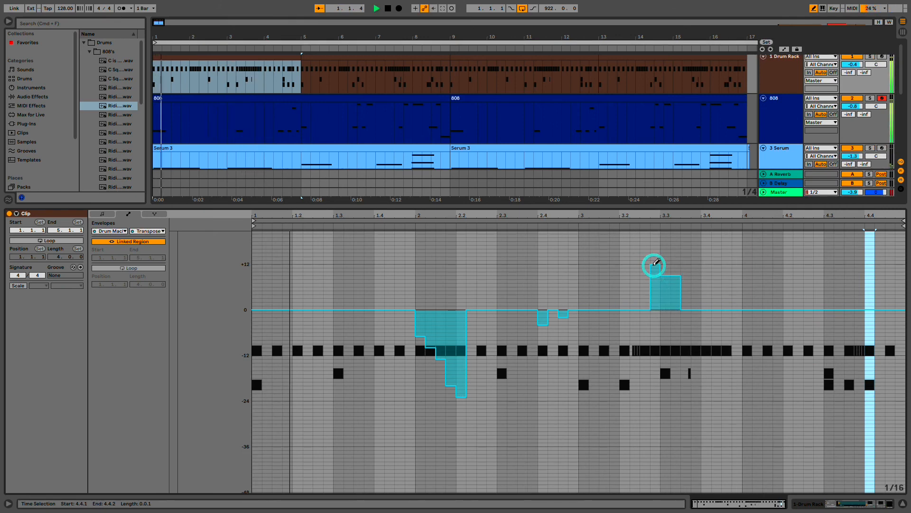
pyautogui.click(635, 252)
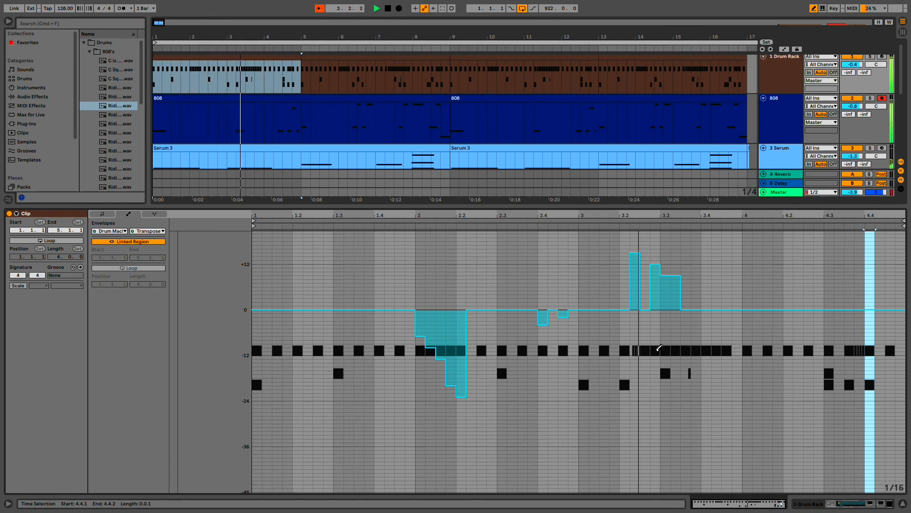
pyautogui.moveTo(641, 280); pyautogui.dragTo(672, 295)
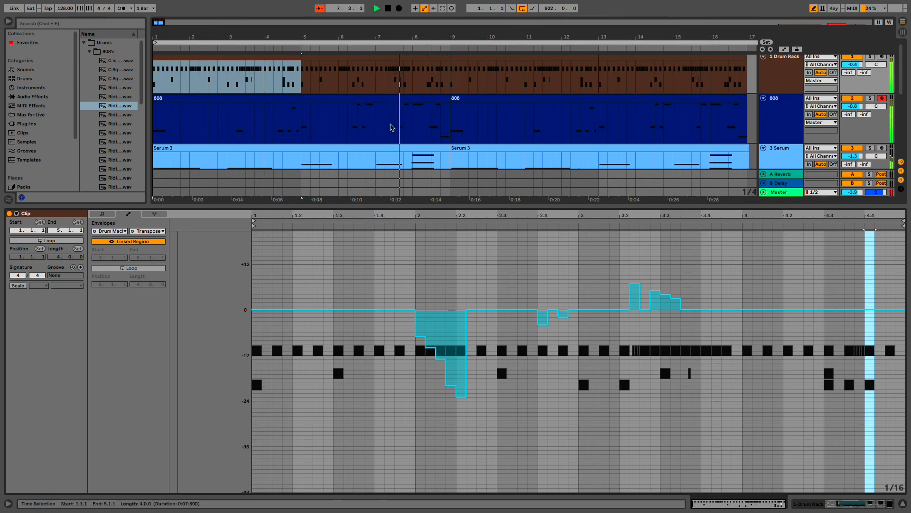
# Step: In the second drum clip, draw a Transpose dip of about -5 st after 3.2 and a fall to about -26 st over the bar 2 roll
pyautogui.click(371, 58)
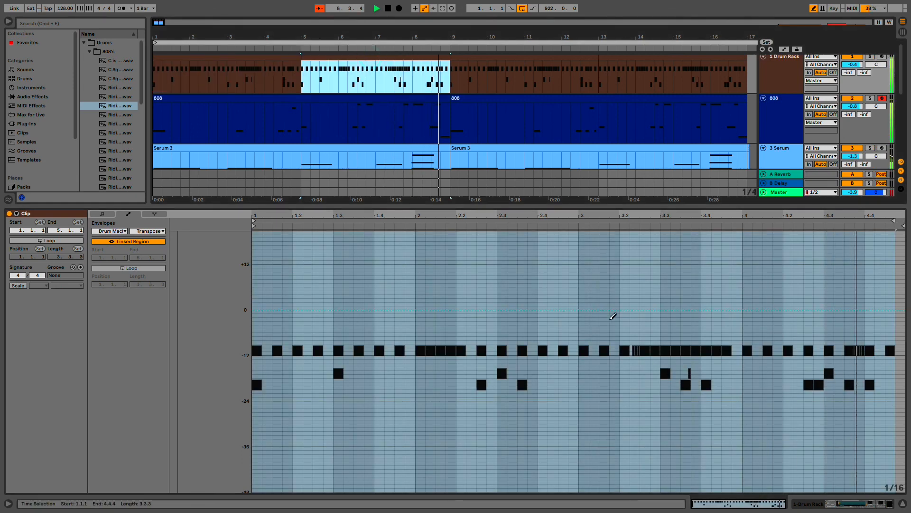
pyautogui.click(637, 327)
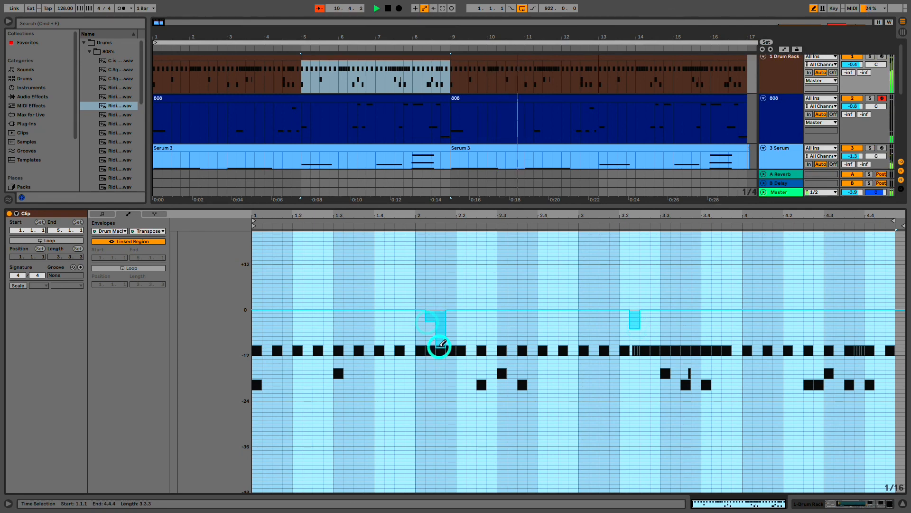
pyautogui.moveTo(448, 365); pyautogui.dragTo(463, 408)
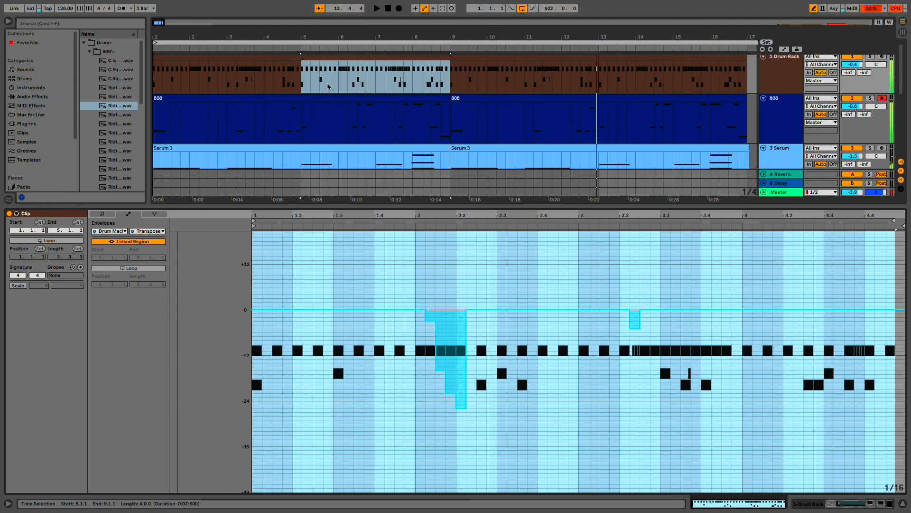
# Step: Enlarge the arrangement area to show all tracks and play the song from the start of the first drum clip
pyautogui.click(290, 57)
pyautogui.press('-')
pyautogui.press('-')
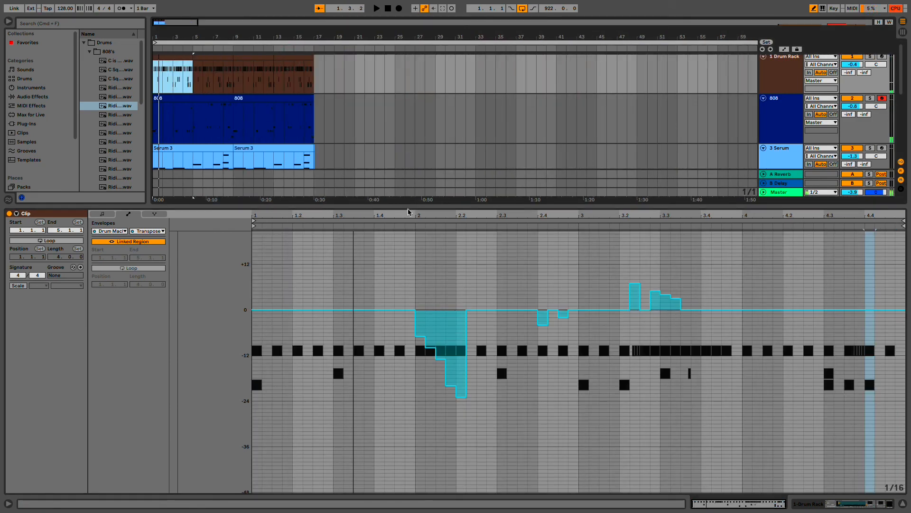
pyautogui.moveTo(405, 204); pyautogui.dragTo(434, 418)
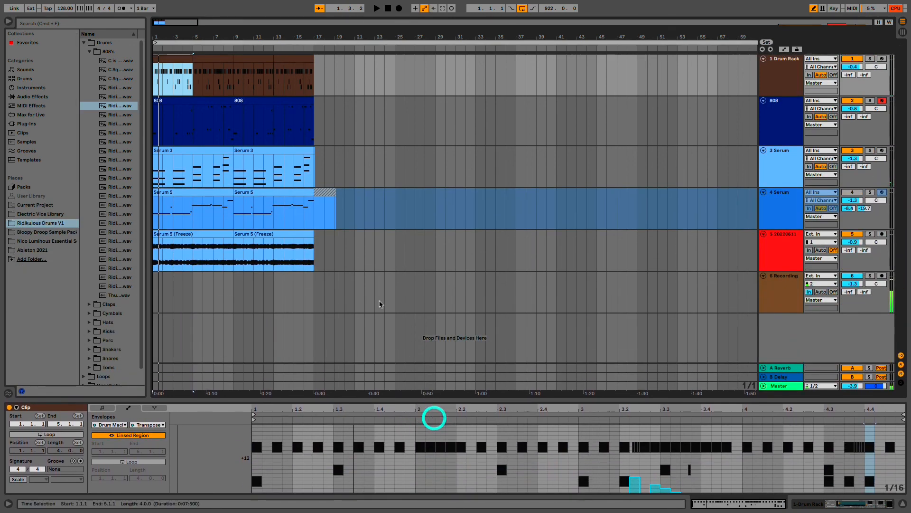
pyautogui.scroll(-2, 348, 252)
pyautogui.press('space')
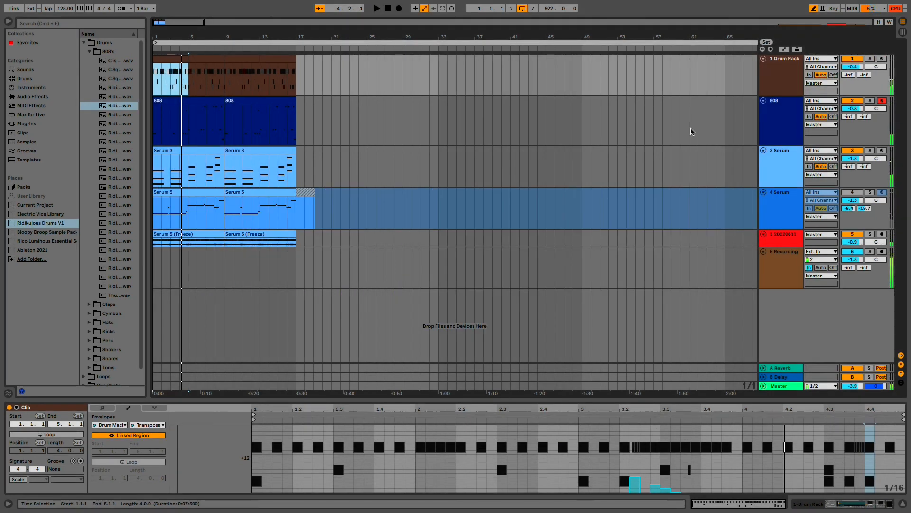
# Step: Open the Serum instrument of the 3 Serum track
pyautogui.click(799, 175)
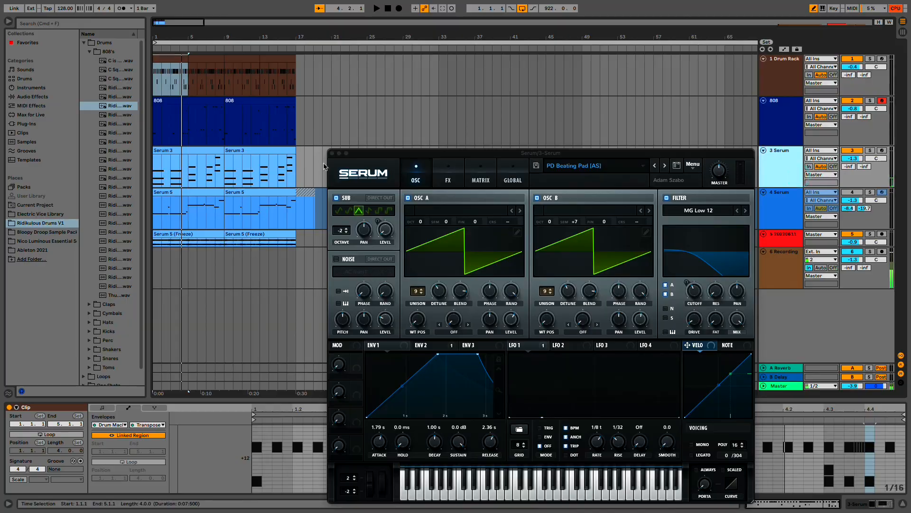